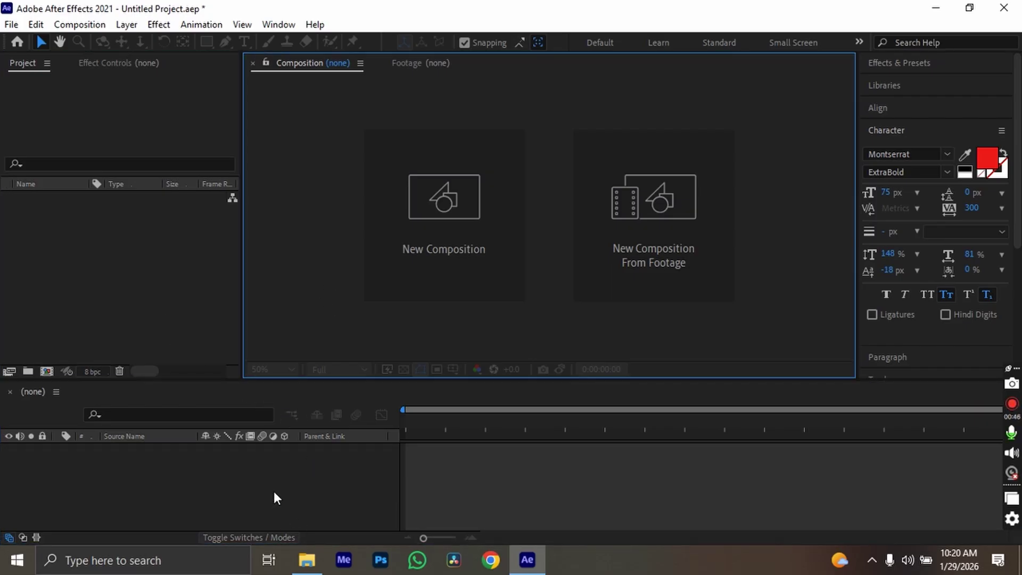
# - Create a 1920 x 1080 composition named sejuifhsfeduhg with its aspect ratio unlocked and a 0:00:10:00 duration, and undo its creation
pyautogui.click(238, 468)
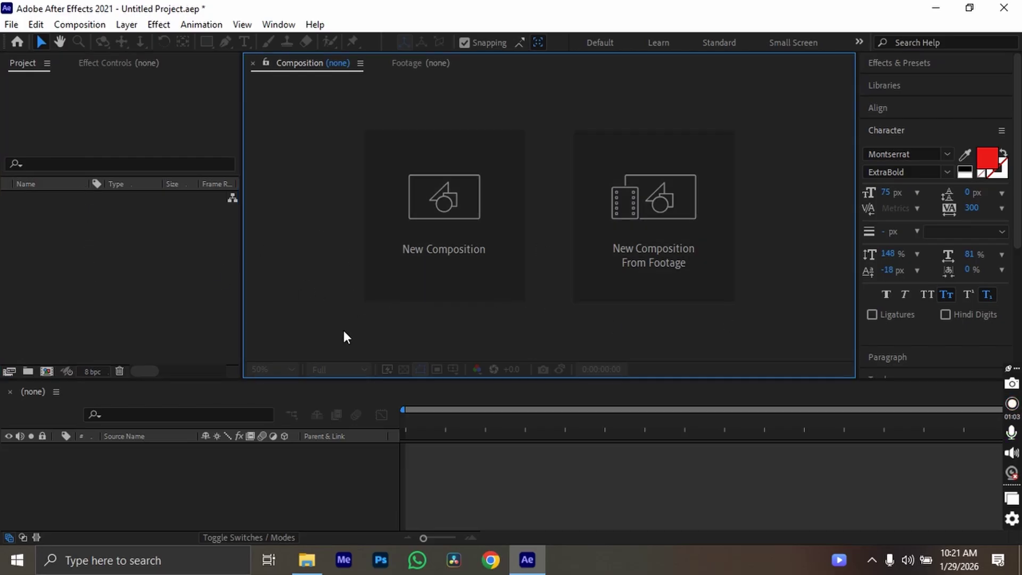
pyautogui.click(463, 240)
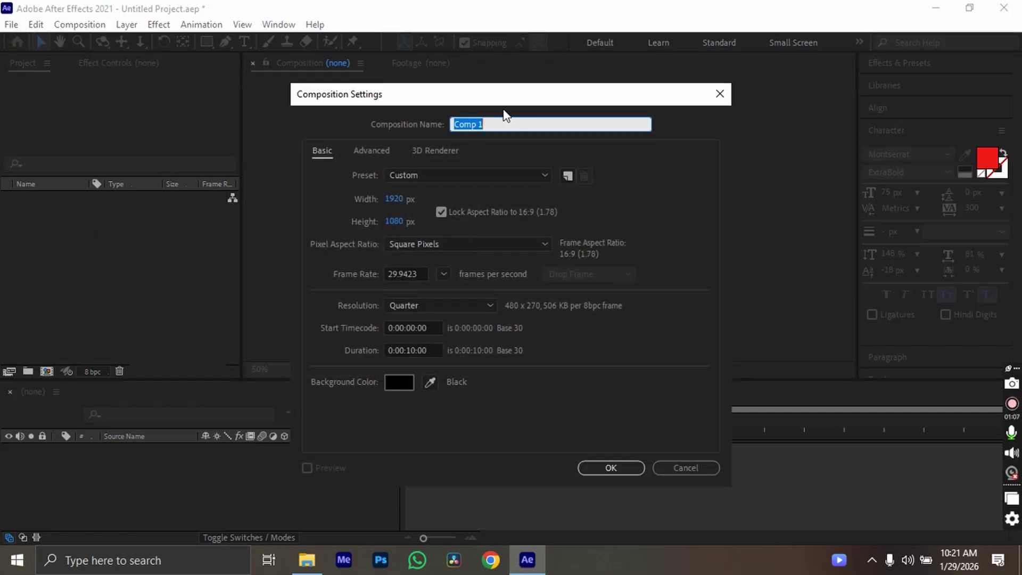
pyautogui.press('BackSpace')
pyautogui.write('sejuifhsfeduhg')
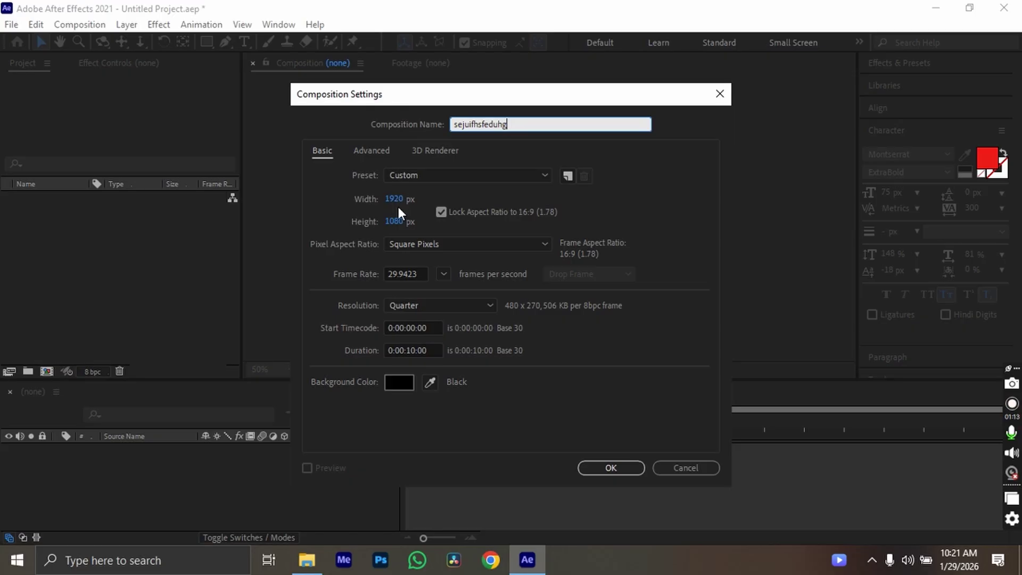
pyautogui.click(521, 211)
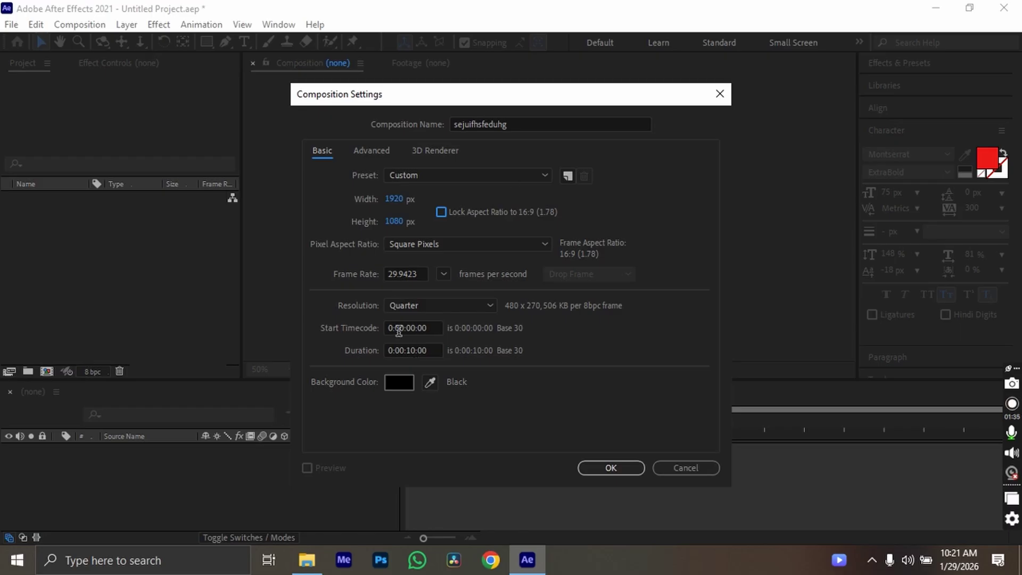
pyautogui.click(420, 350)
pyautogui.moveTo(410, 351); pyautogui.dragTo(391, 353)
pyautogui.click(390, 353)
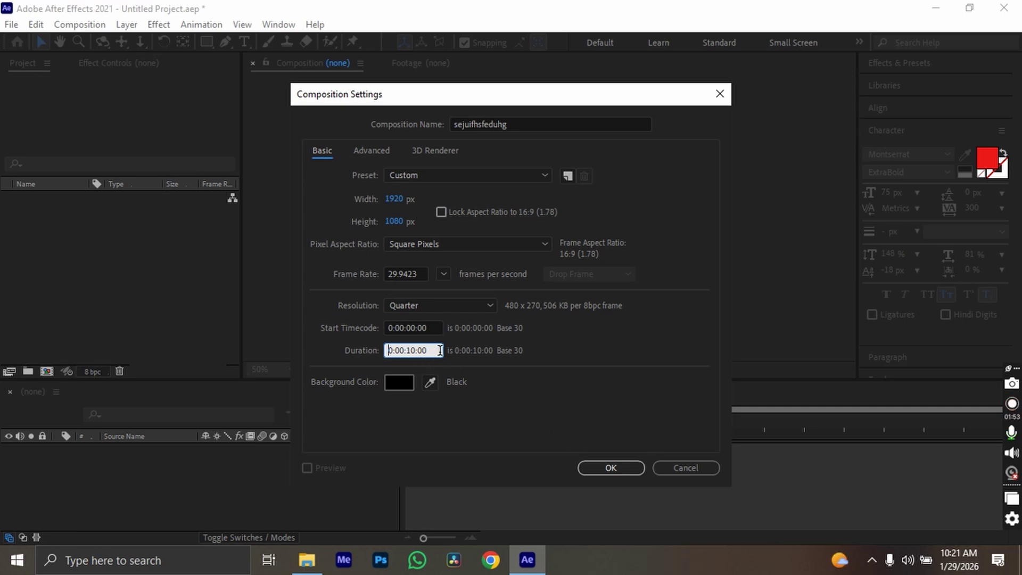
pyautogui.click(611, 468)
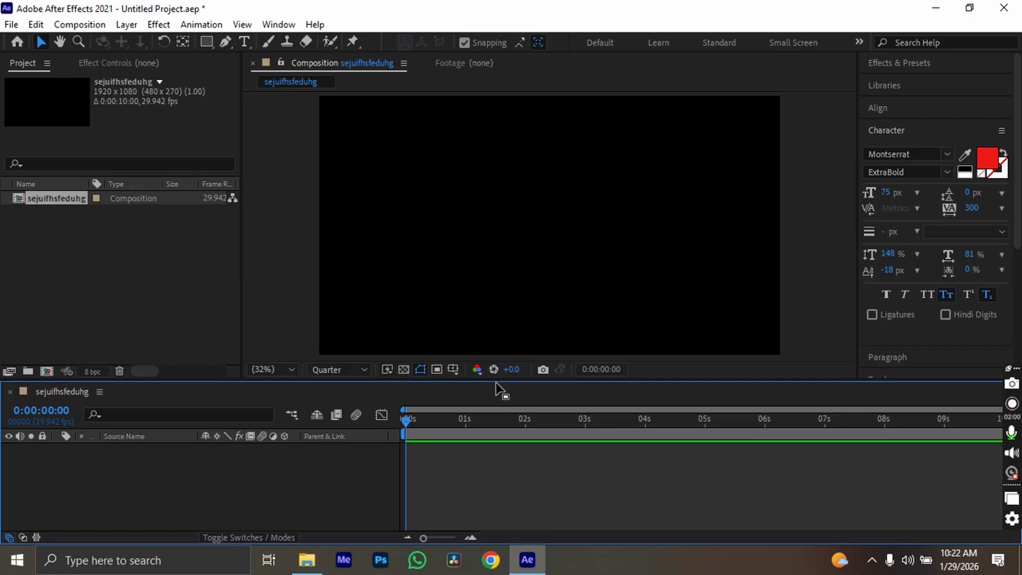
pyautogui.hotkey('ctrl', 'z')
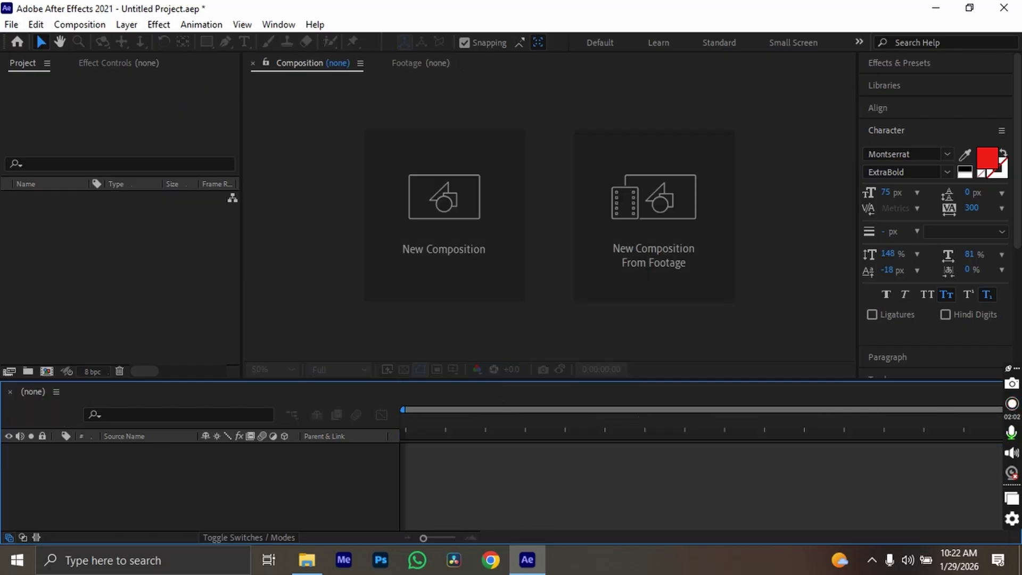
# - Create a new composition with the default name and settings, and undo its creation
pyautogui.click(47, 372)
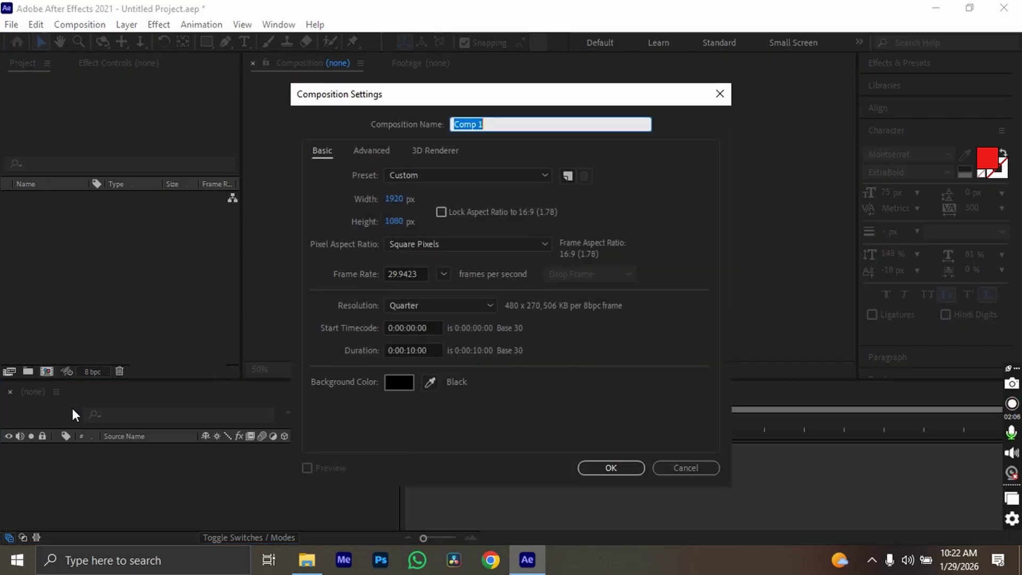
pyautogui.click(606, 474)
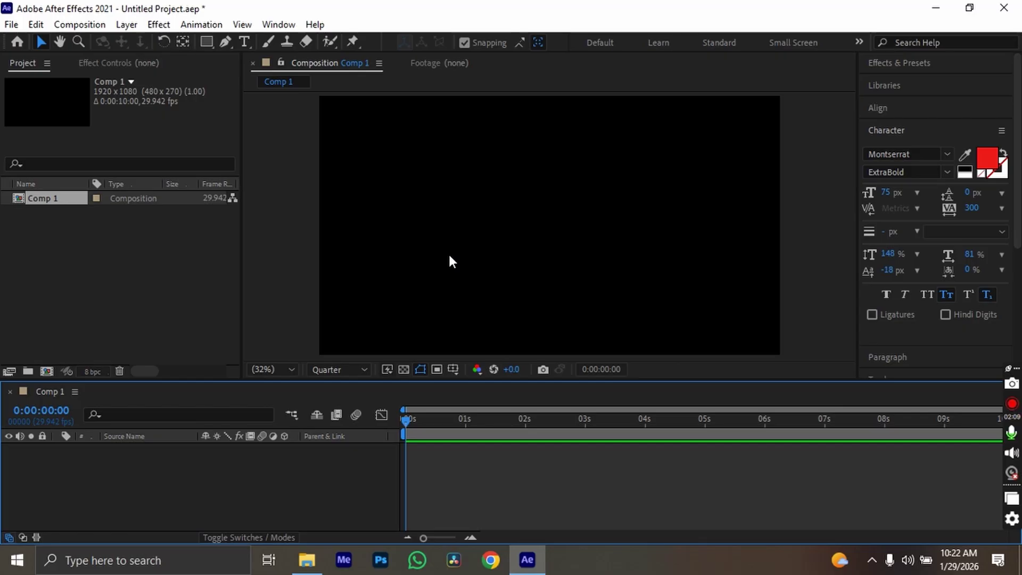
pyautogui.hotkey('ctrl', 'z')
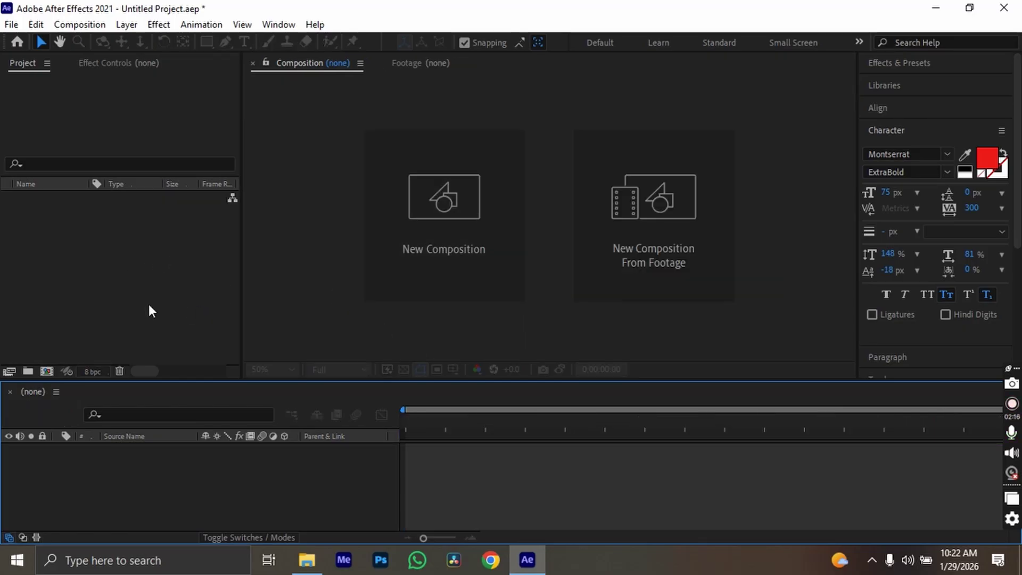
# - Import the cat photo 20120201_053753.jpg from the s4 zoom folder on Local Disk (D:) into the project
pyautogui.click(109, 237)
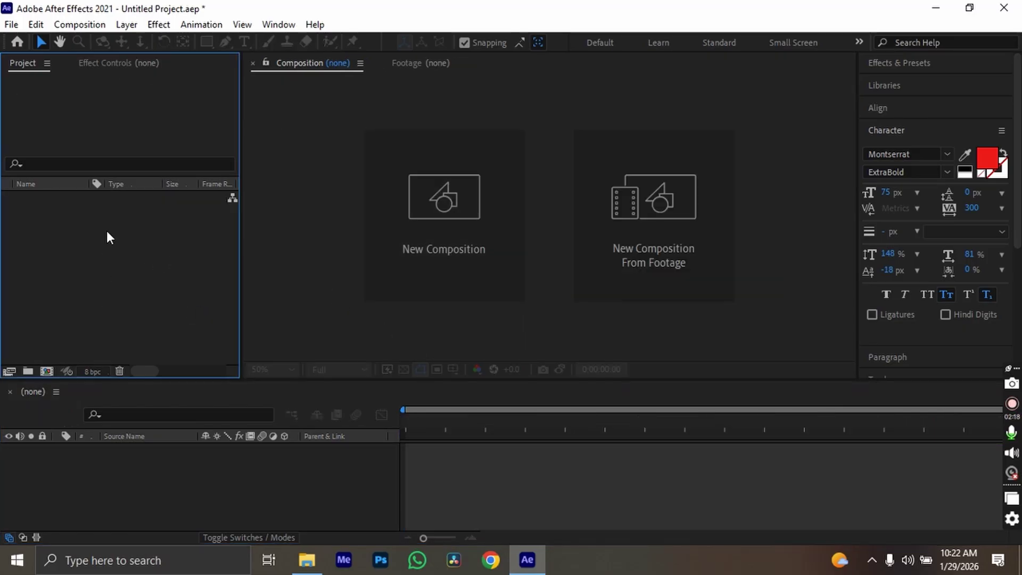
pyautogui.doubleClick(140, 254)
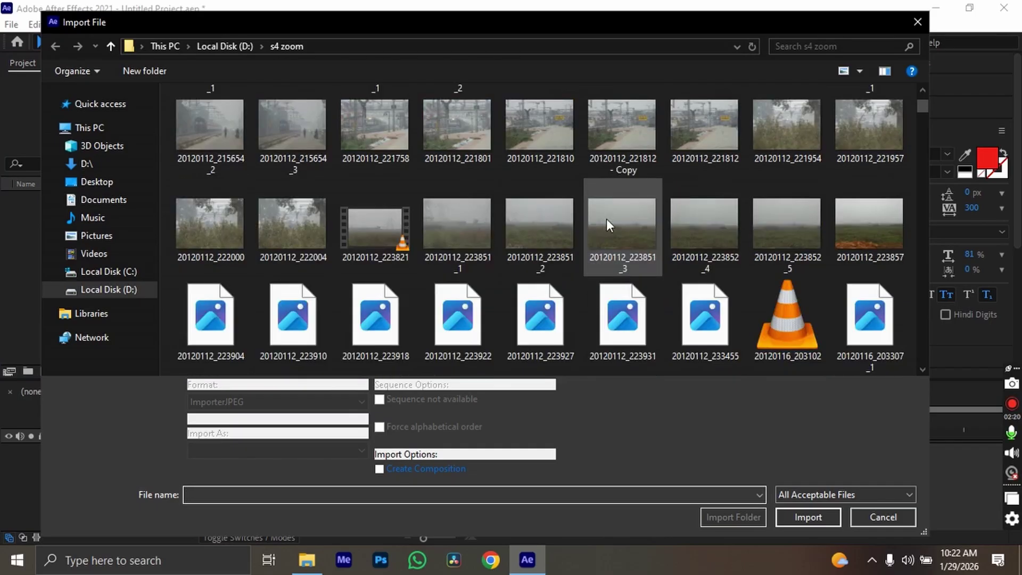
pyautogui.scroll(-10, 638, 213)
pyautogui.scroll(8, 479, 171)
pyautogui.scroll(-1, 288, 126)
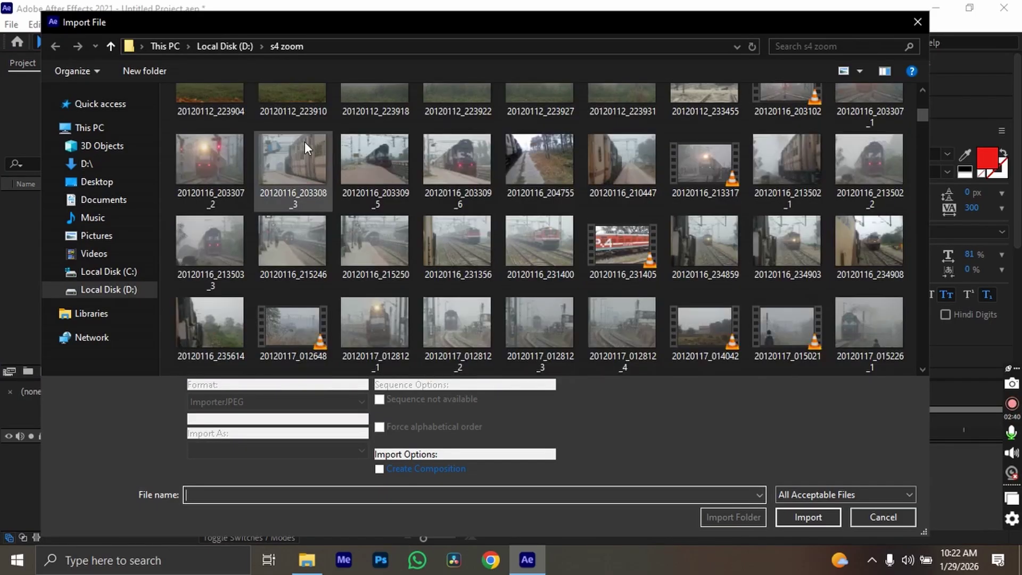
pyautogui.scroll(-10, 509, 168)
pyautogui.scroll(4, 580, 219)
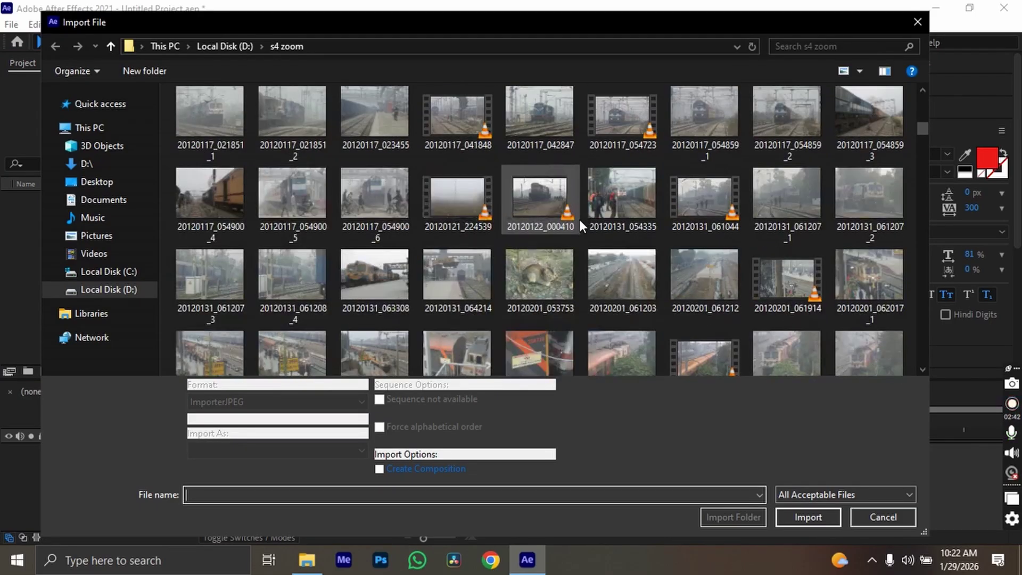
pyautogui.doubleClick(550, 283)
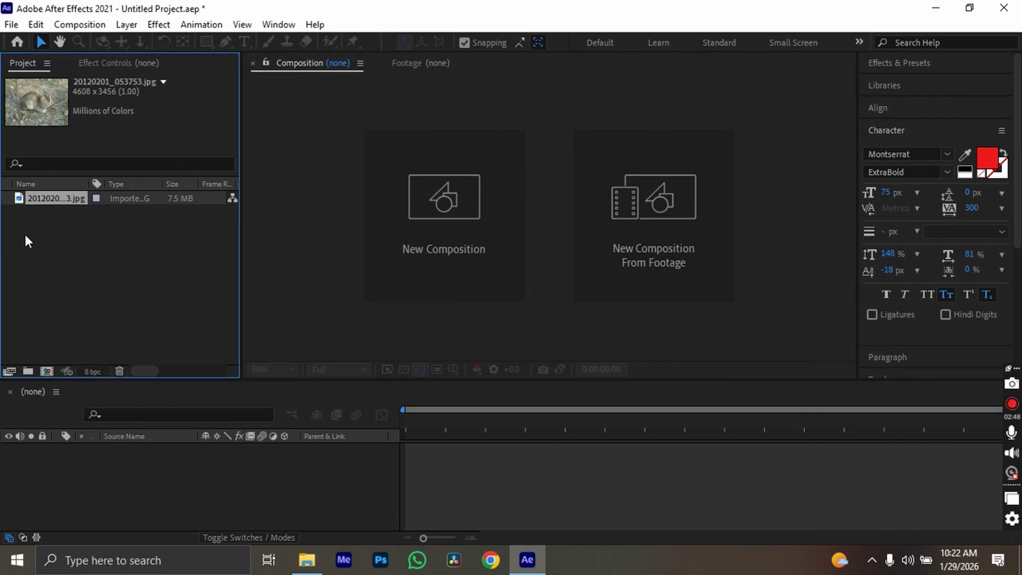
pyautogui.click(139, 266)
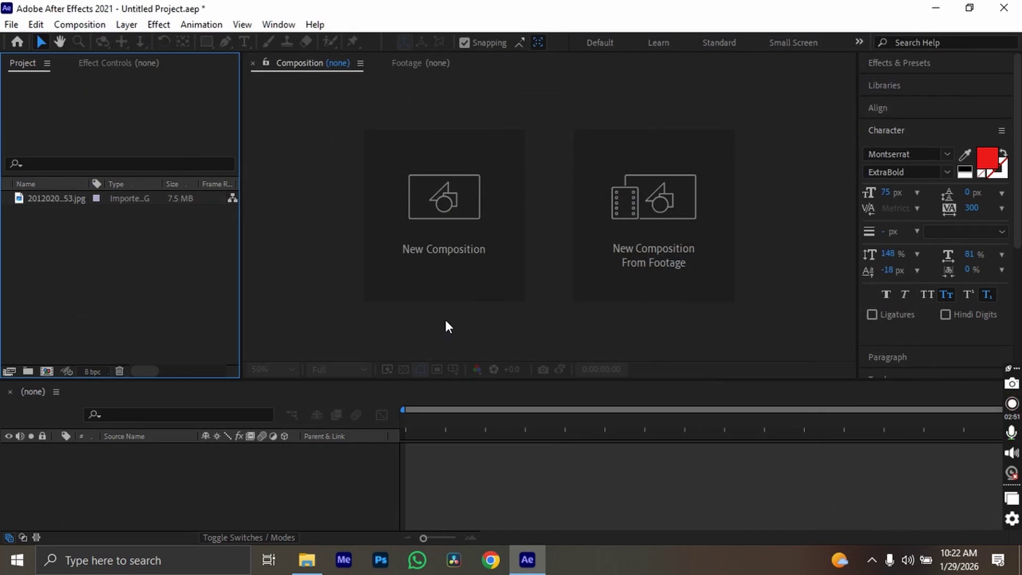
pyautogui.click(447, 322)
pyautogui.click(256, 469)
pyautogui.click(200, 242)
pyautogui.click(436, 330)
pyautogui.click(544, 475)
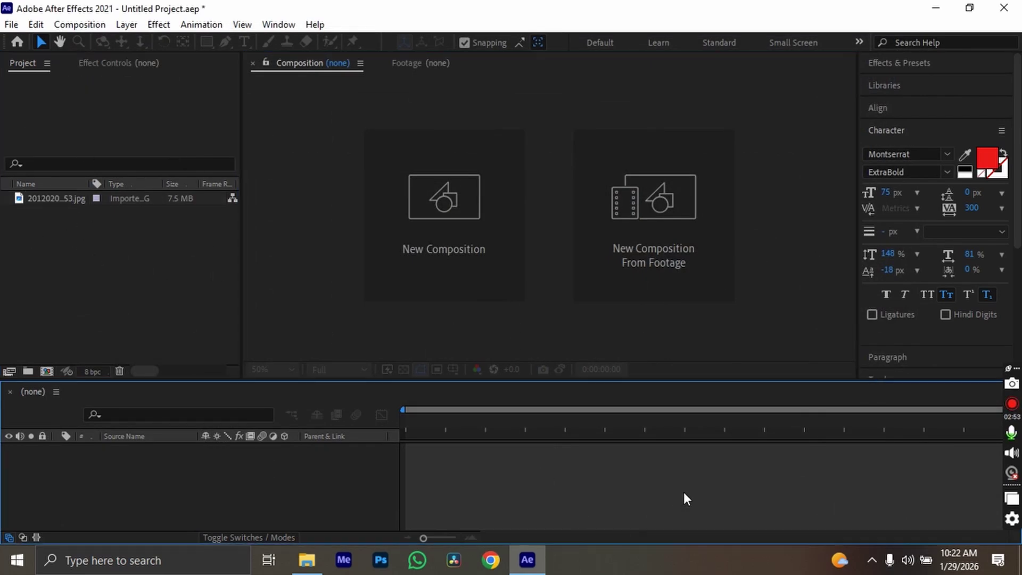
pyautogui.click(872, 559)
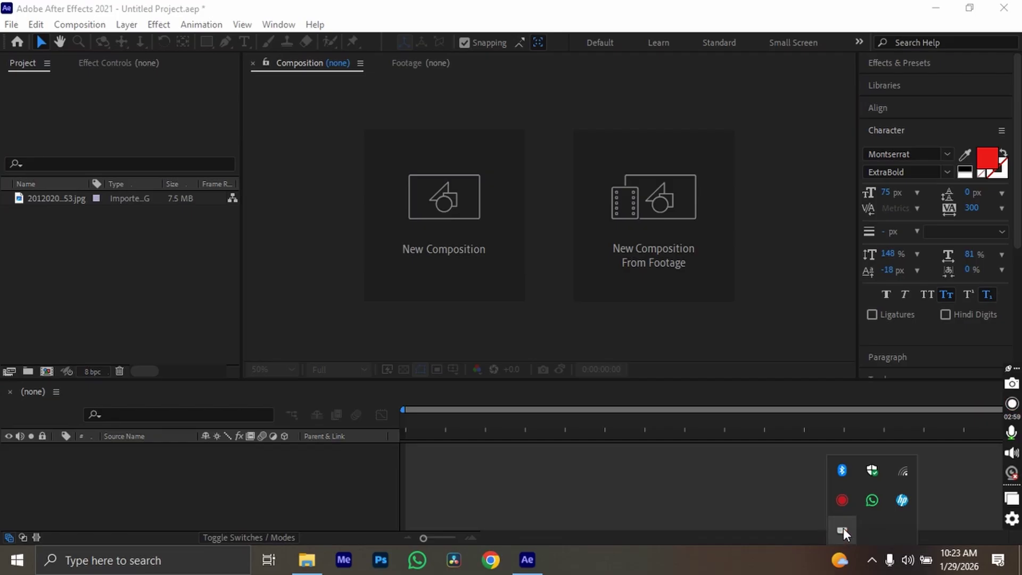
pyautogui.click(843, 528)
pyautogui.click(520, 477)
pyautogui.click(173, 277)
pyautogui.click(410, 486)
pyautogui.click(183, 414)
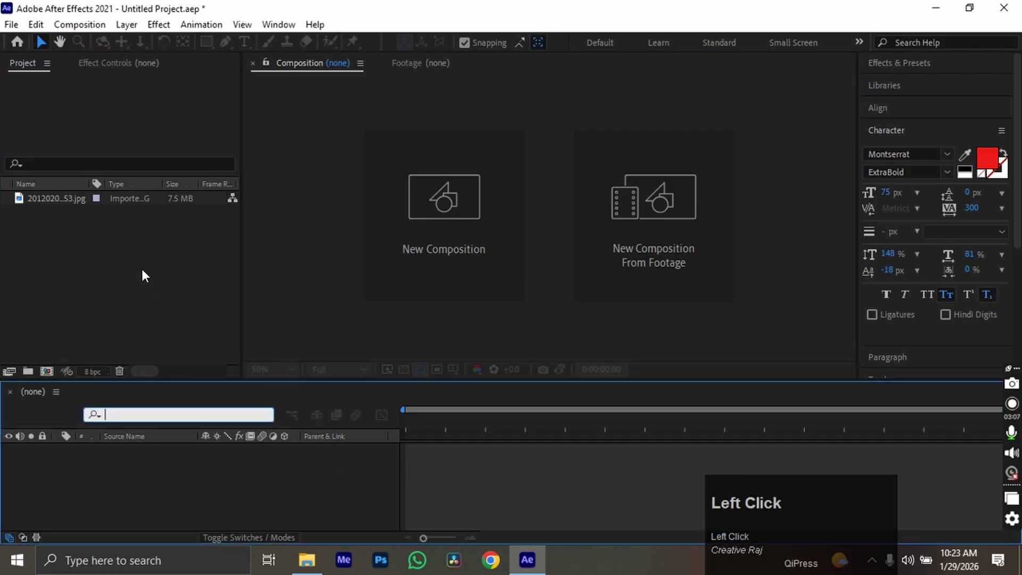
pyautogui.click(143, 270)
pyautogui.click(436, 333)
pyautogui.click(459, 480)
pyautogui.click(178, 282)
pyautogui.click(415, 331)
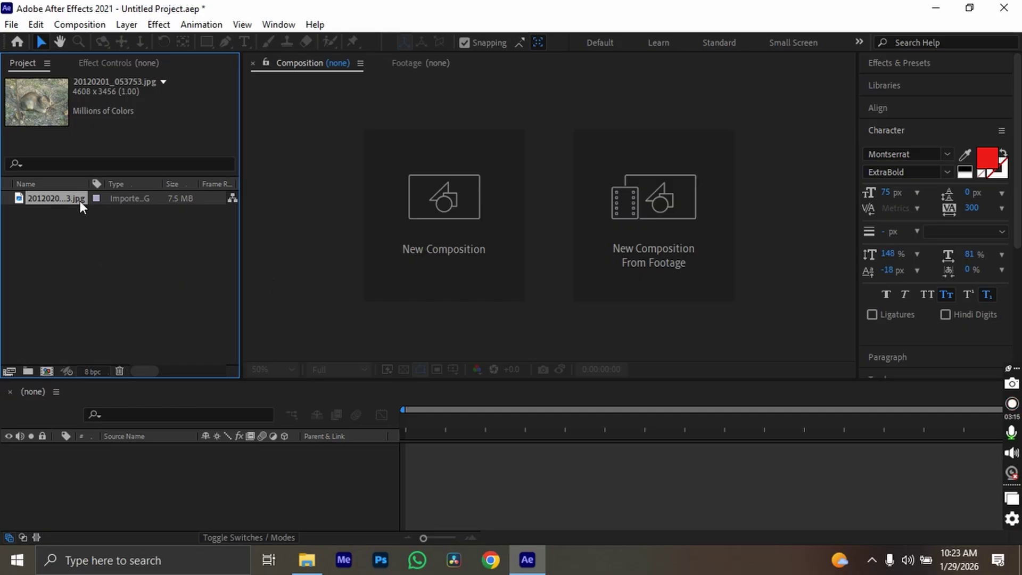
# - Build a composition from the imported cat photo by placing it in the empty timeline, and undo it
pyautogui.moveTo(72, 196); pyautogui.dragTo(174, 510)
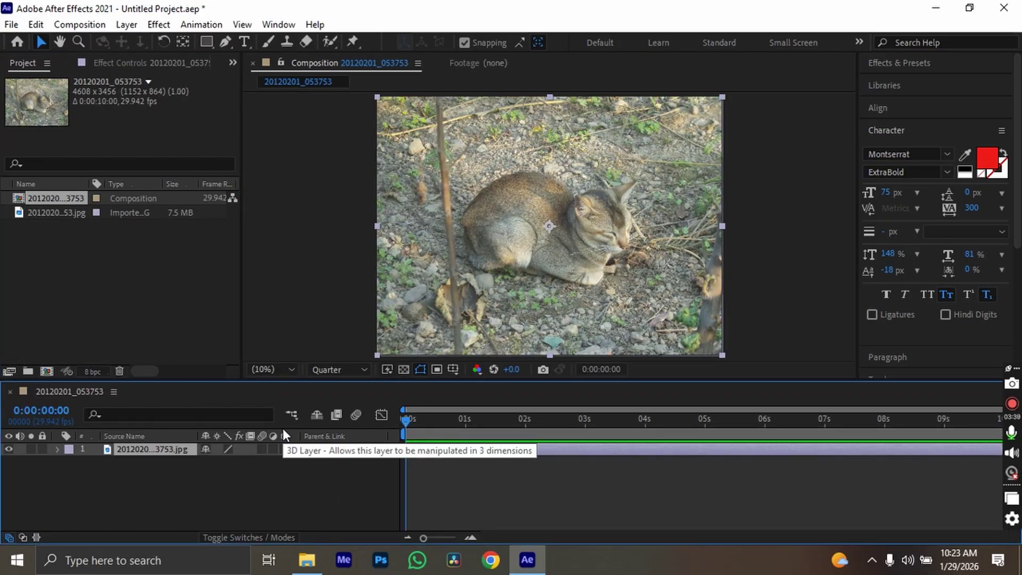
pyautogui.hotkey('ctrl', 'z')
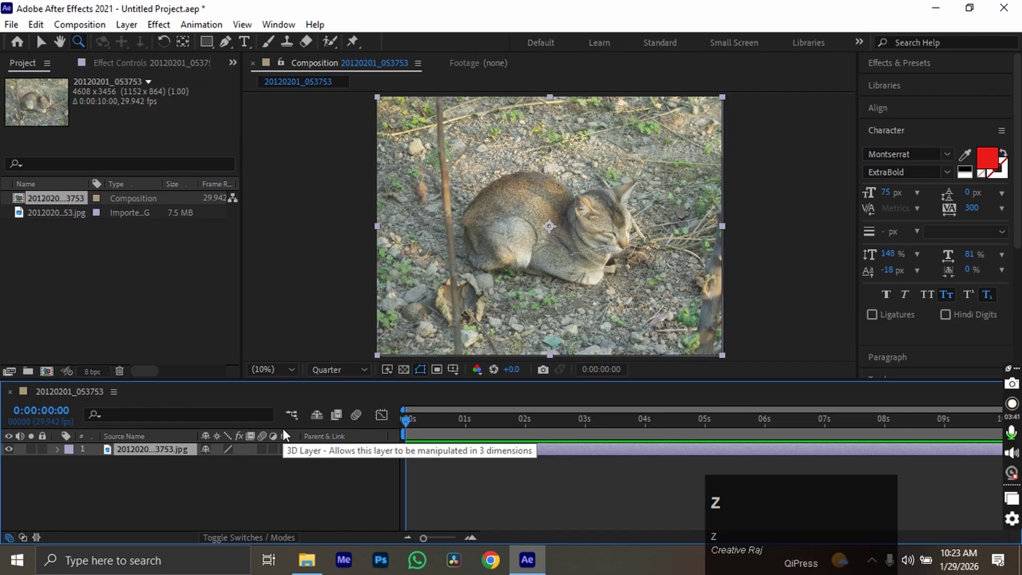
# - Switch to File Explorer and import 20120201_053753.jpg from the s4 zoom folder into the After Effects project a second time
pyautogui.click(307, 561)
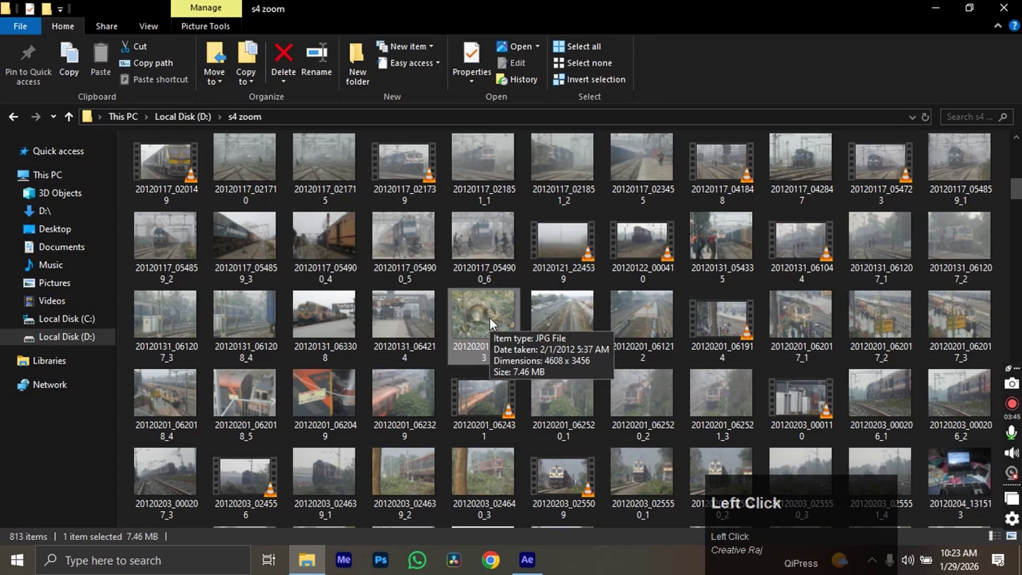
pyautogui.click(511, 319)
pyautogui.moveTo(481, 318); pyautogui.dragTo(156, 318)
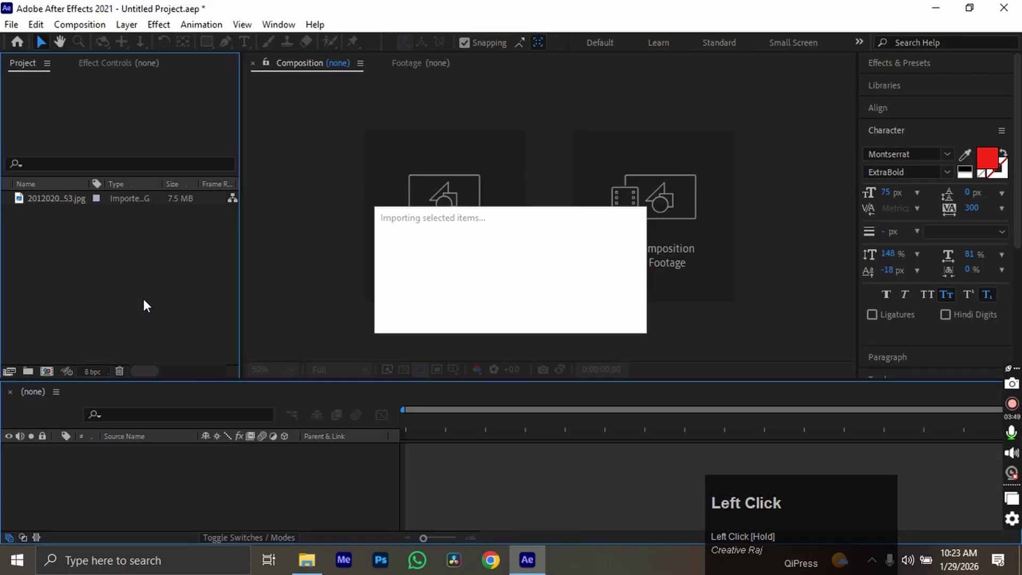
pyautogui.click(88, 251)
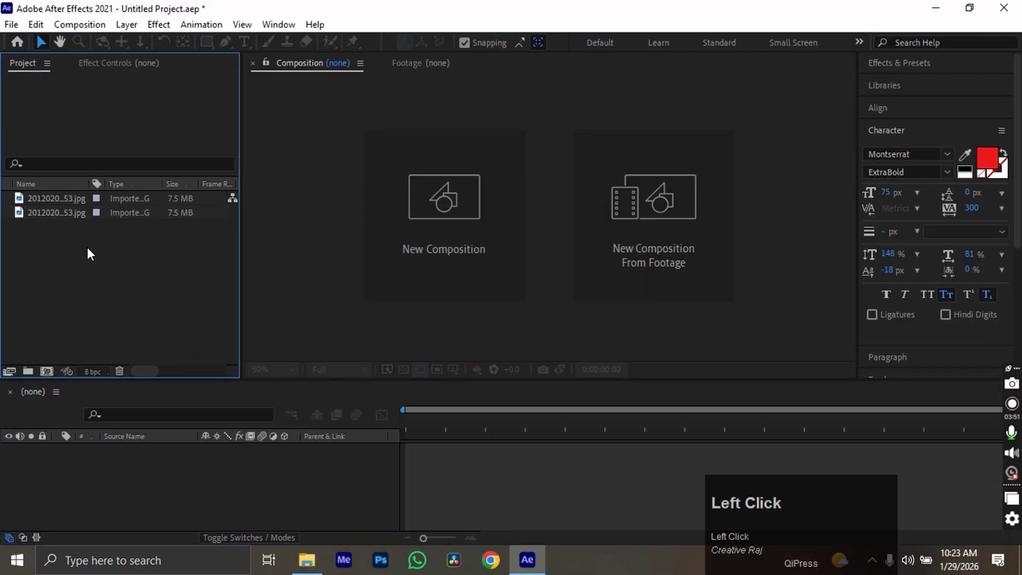
# - Cut the second copy of 20120201_053753.jpg from the project's footage items
pyautogui.doubleClick(123, 270)
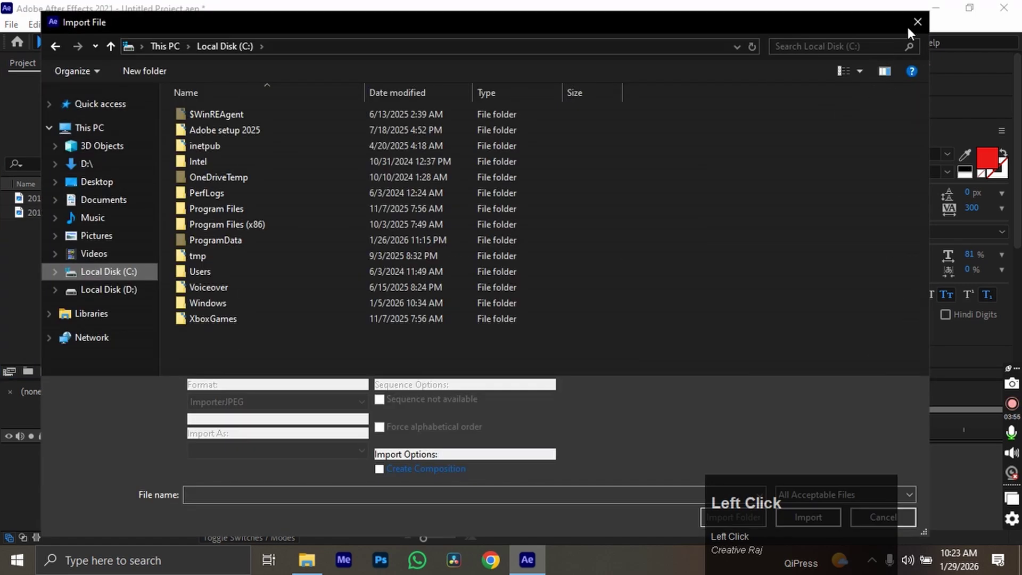
pyautogui.click(918, 21)
pyautogui.click(57, 212)
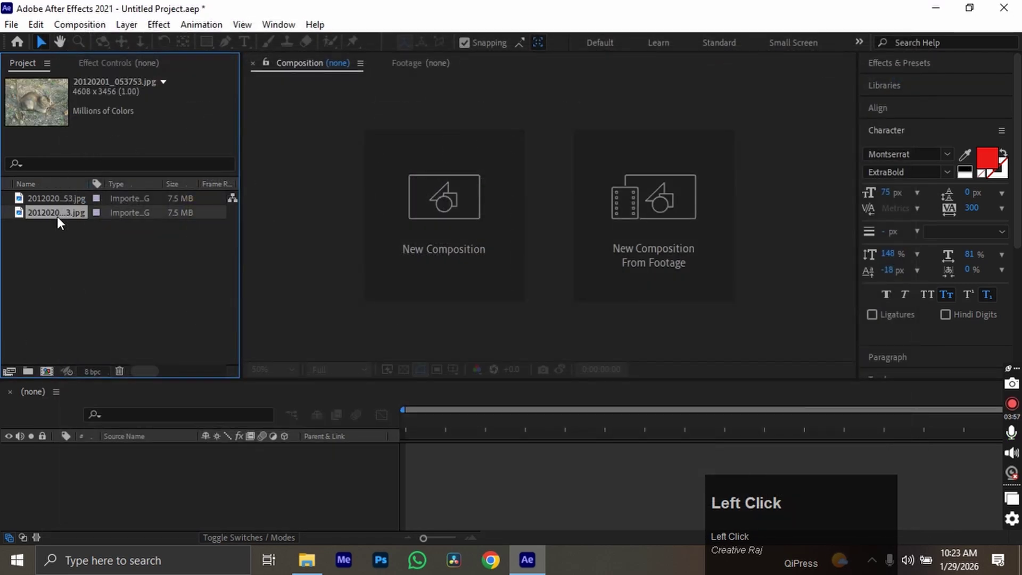
pyautogui.hotkey('ctrl', 'x')
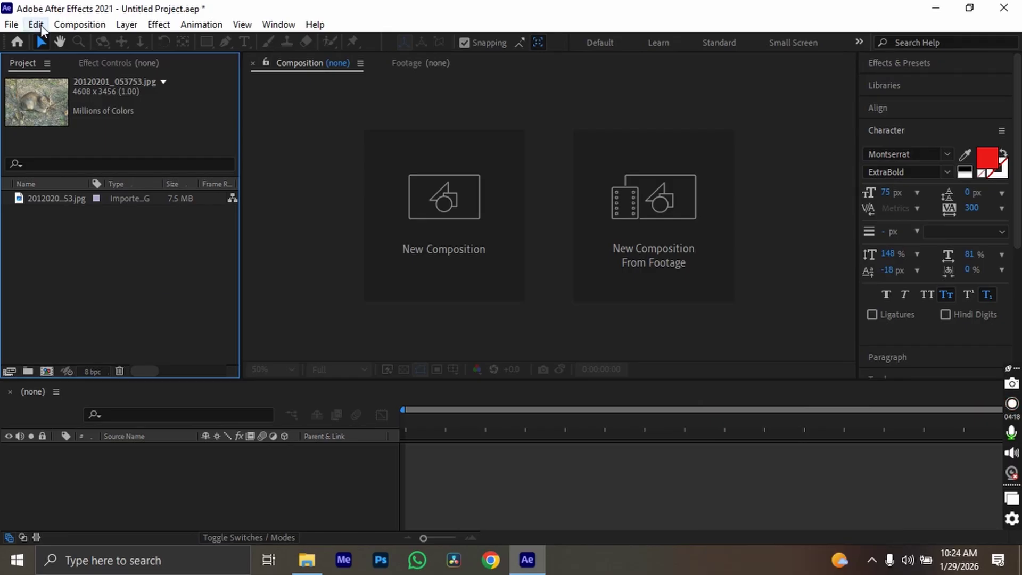
# - Create a composition from the 20120201_053753.jpg footage by adding it to the empty timeline
pyautogui.moveTo(68, 198); pyautogui.dragTo(158, 462)
pyautogui.click(443, 456)
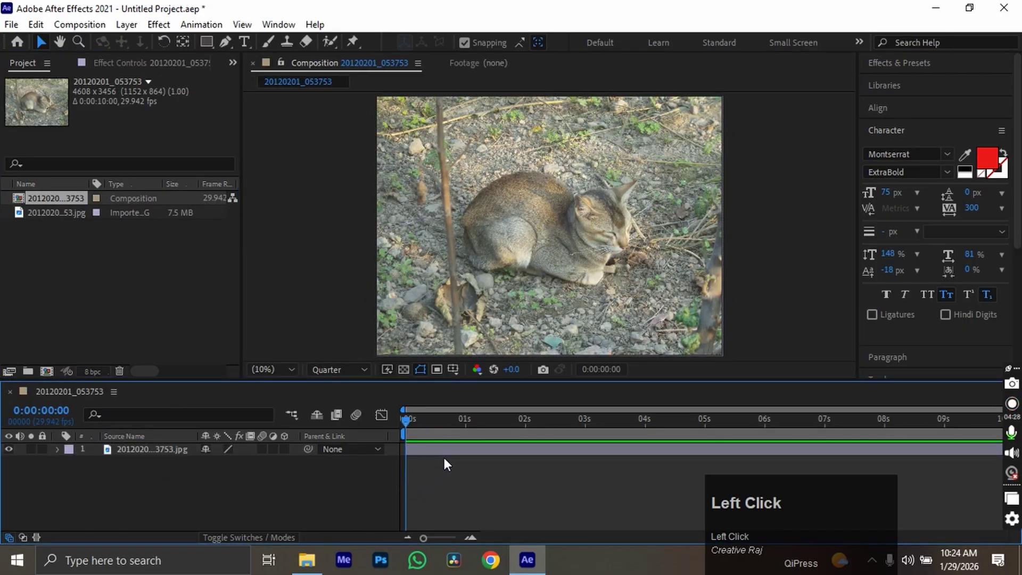
# - Cut the cat photo layer from the timeline, undo and redo the cut, and restore the layer with a final undo
pyautogui.click(448, 449)
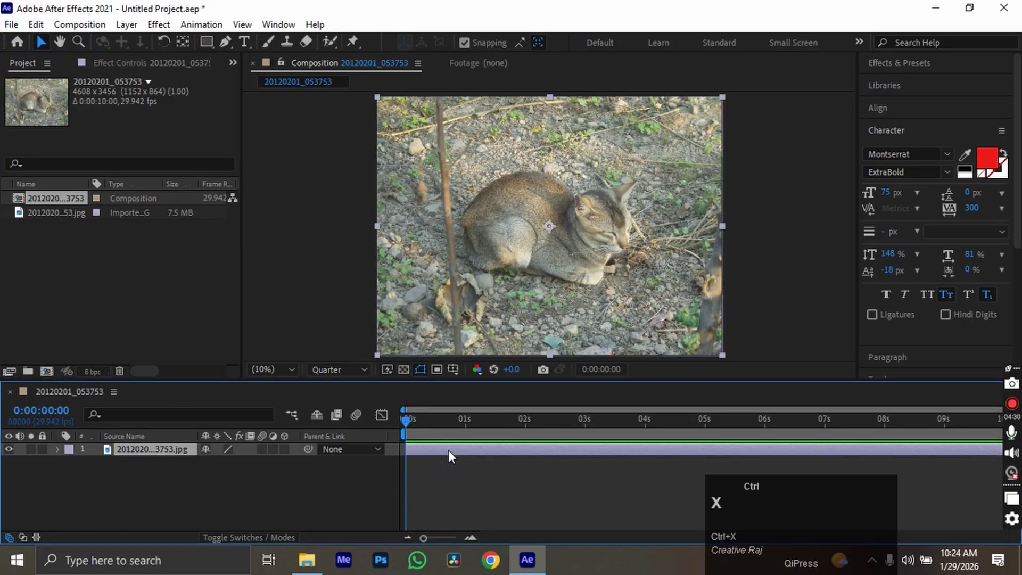
pyautogui.hotkey('ctrl', 'x')
pyautogui.hotkey('ctrl', 'z')
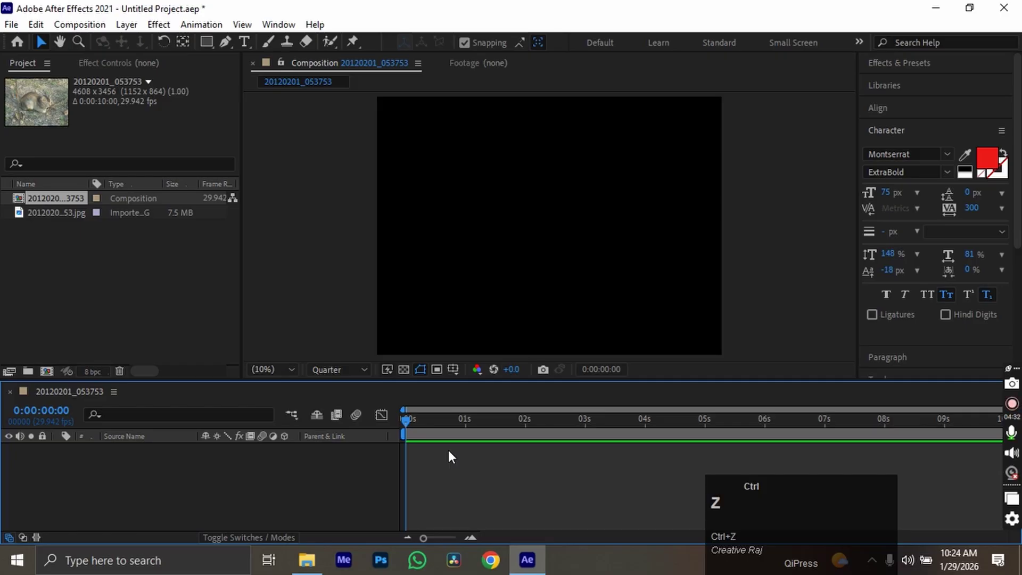
pyautogui.hotkey('ctrl', 'shift', 'z')
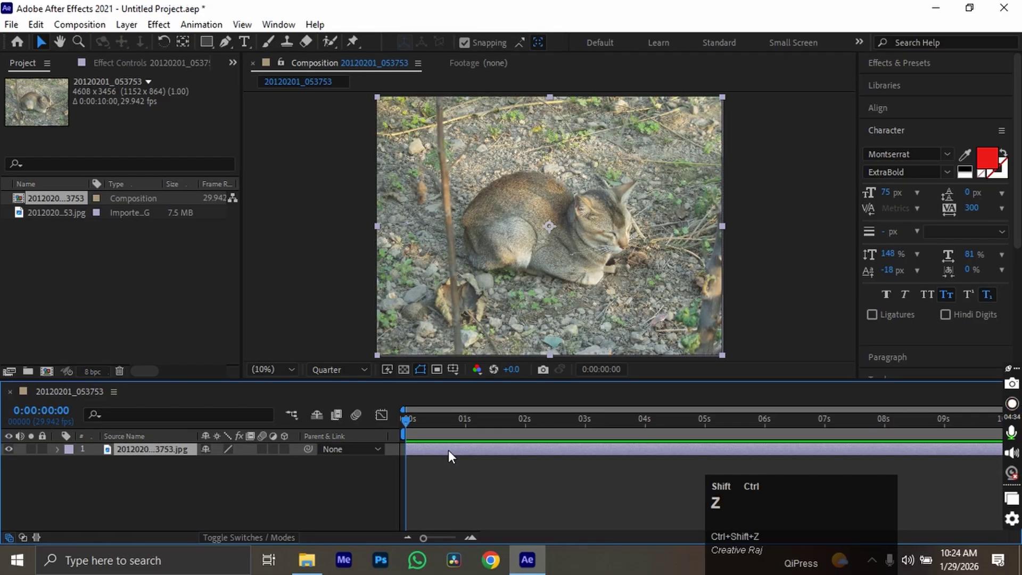
pyautogui.hotkey('ctrl', 'z')
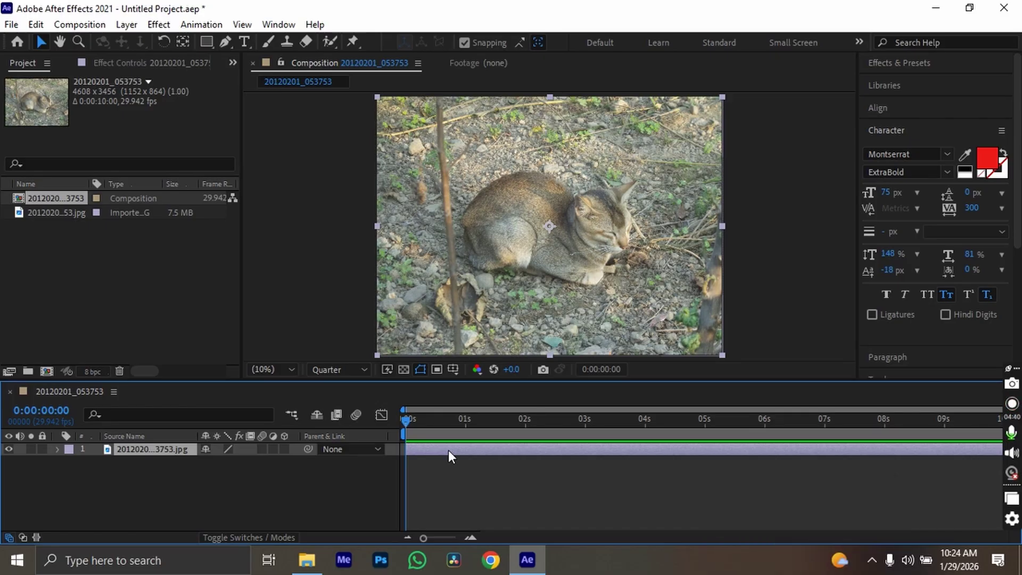
# - Split the cat photo layer at 0:00:01:21 and undo the split
pyautogui.moveTo(468, 421); pyautogui.dragTo(507, 426)
pyautogui.hotkey('ctrl', 'shift', 'd')
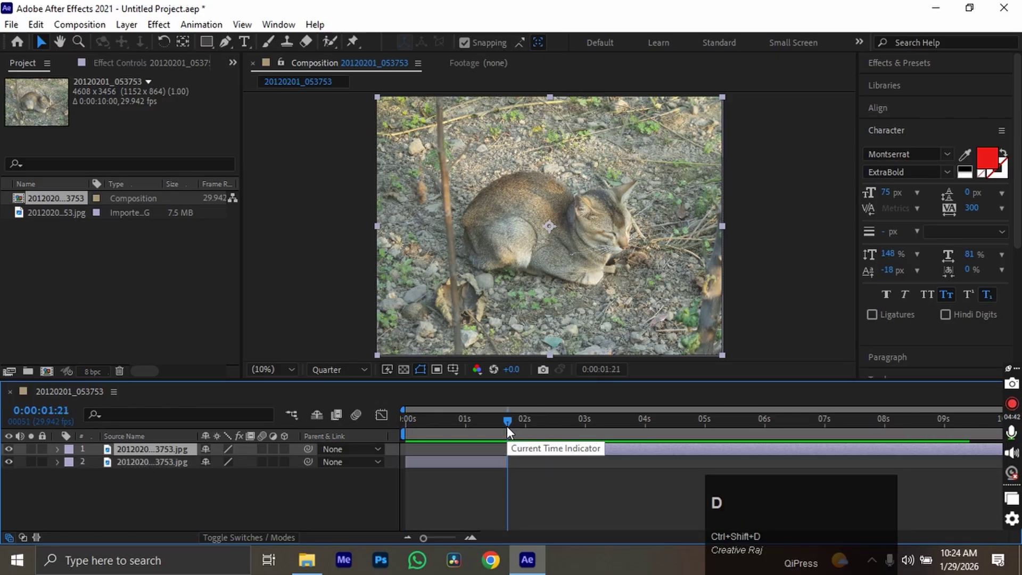
pyautogui.hotkey('ctrl', 'z')
pyautogui.click(324, 461)
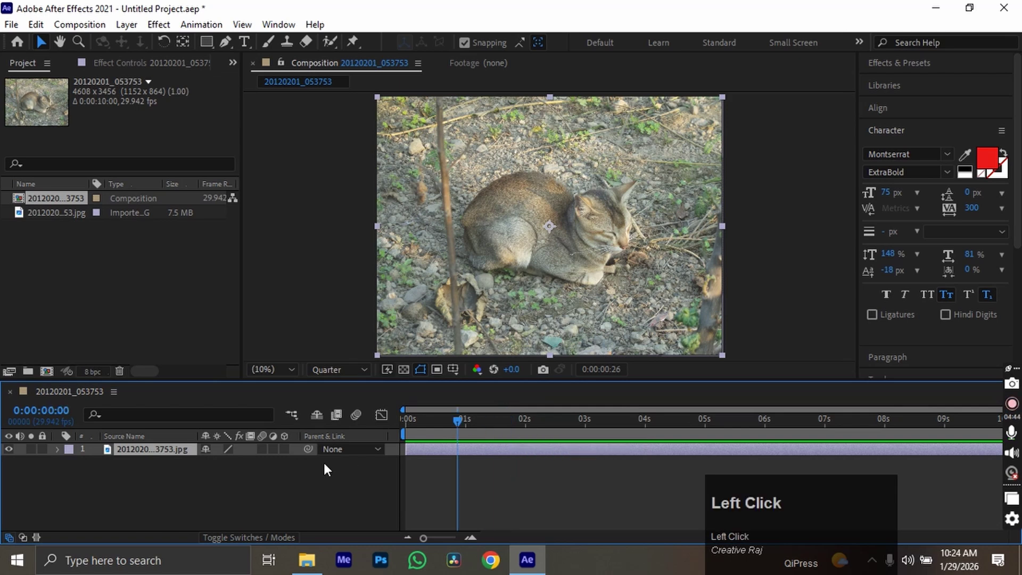
# - Open the keyboard shortcuts editor, view the default shortcut layout and cancel without changes
pyautogui.click(37, 25)
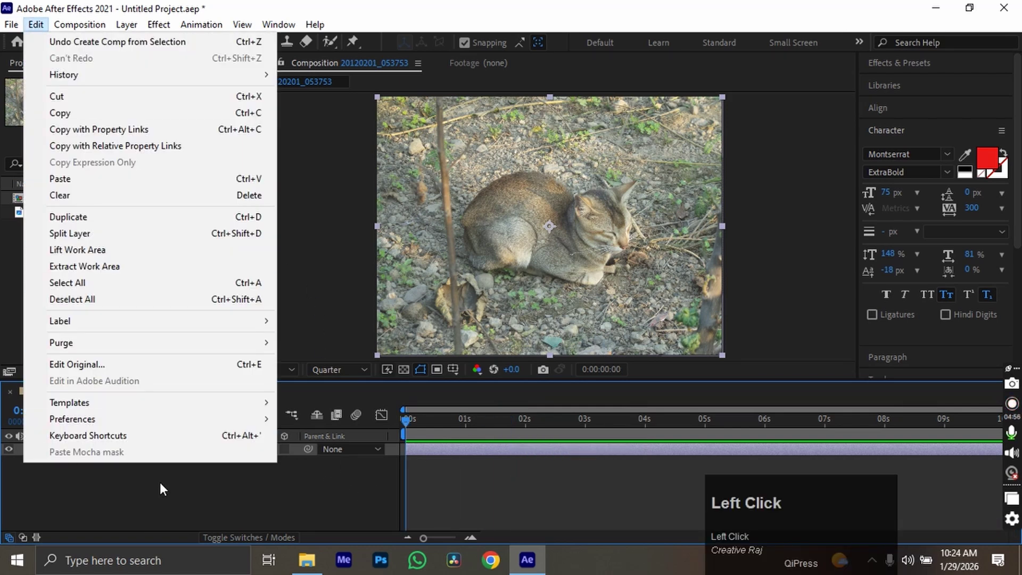
pyautogui.click(160, 436)
pyautogui.click(36, 25)
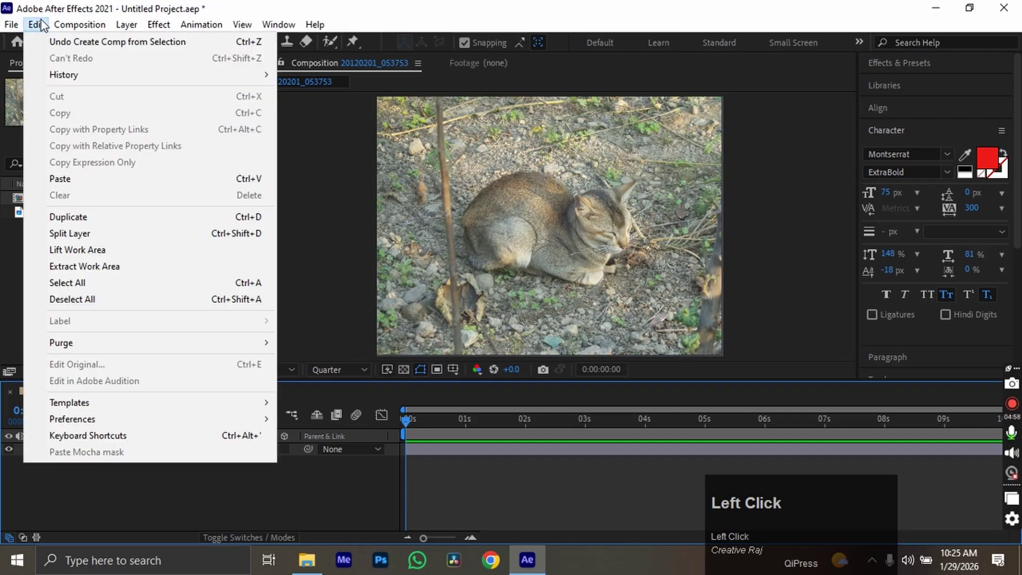
pyautogui.click(119, 435)
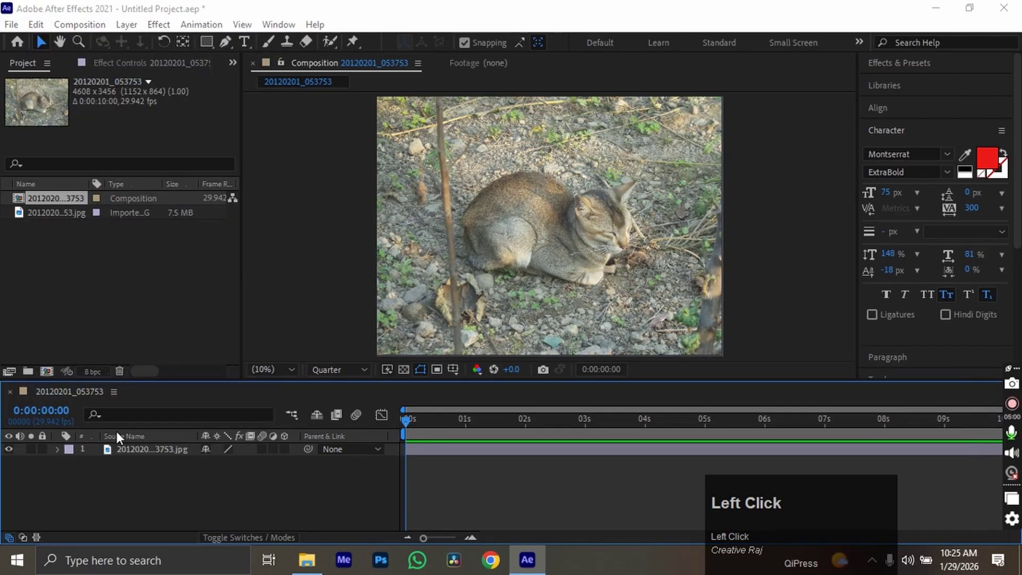
pyautogui.scroll(-1, 375, 247)
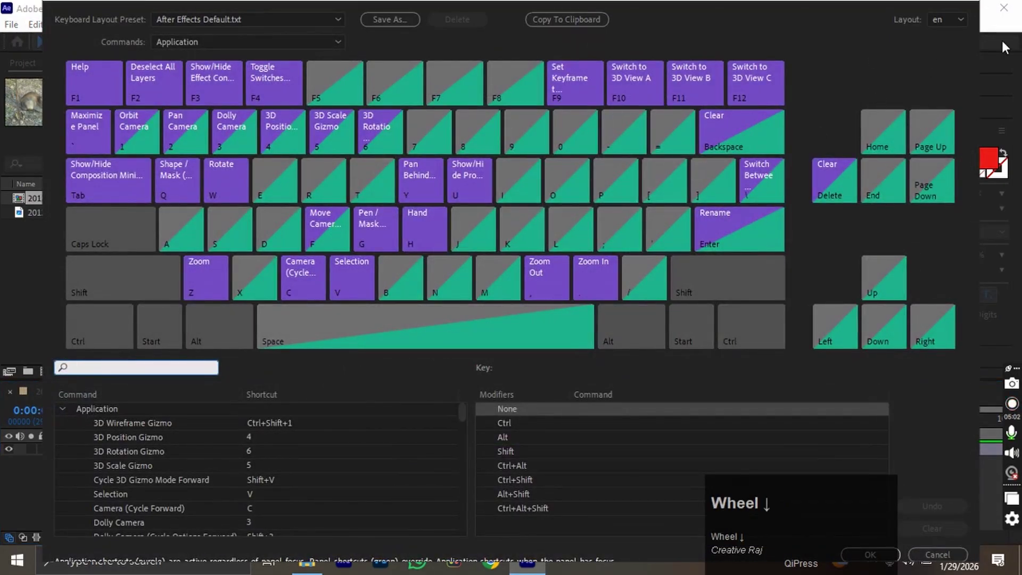
pyautogui.click(951, 553)
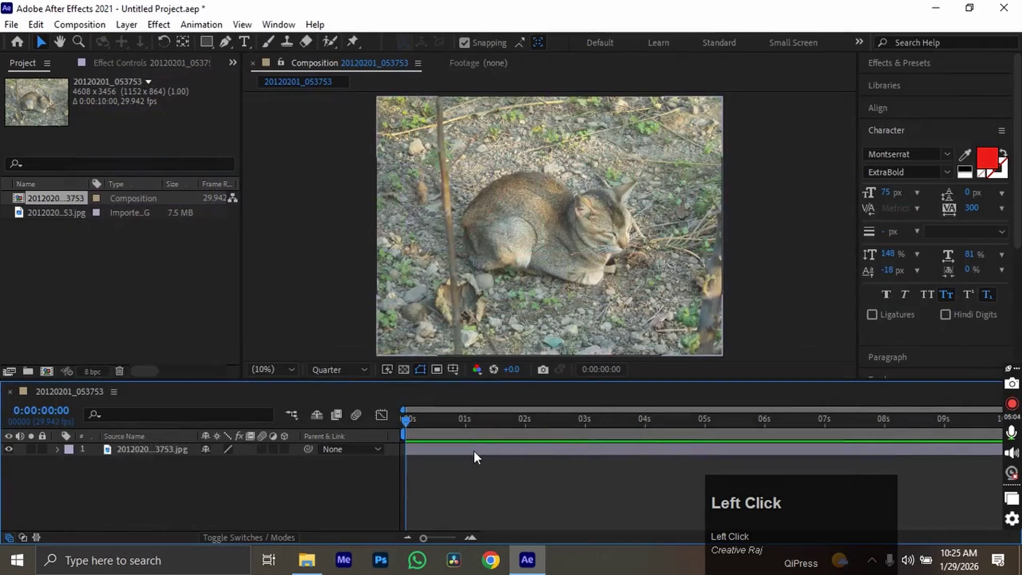
# - Cut the cat photo layer from the composition and add the 20120201_053753.jpg footage to the timeline again
pyautogui.click(469, 451)
pyautogui.hotkey('ctrl', 'x')
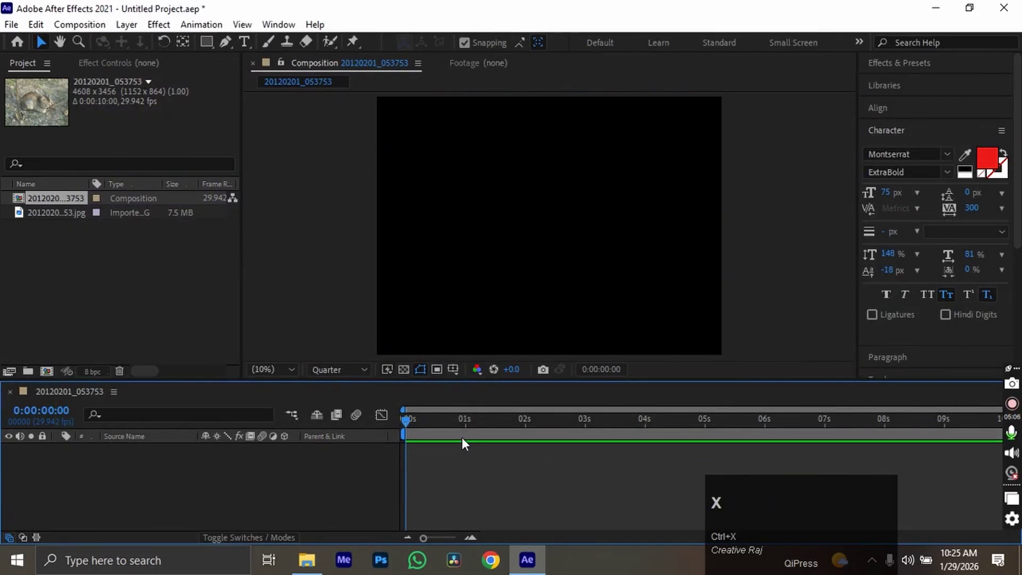
pyautogui.moveTo(407, 432); pyautogui.dragTo(236, 420)
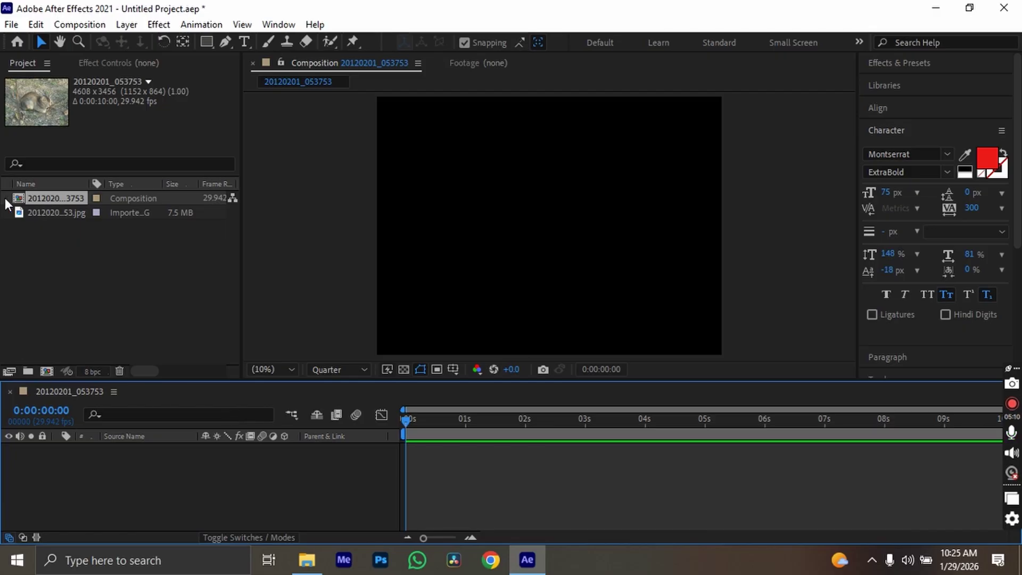
pyautogui.moveTo(53, 213); pyautogui.dragTo(134, 497)
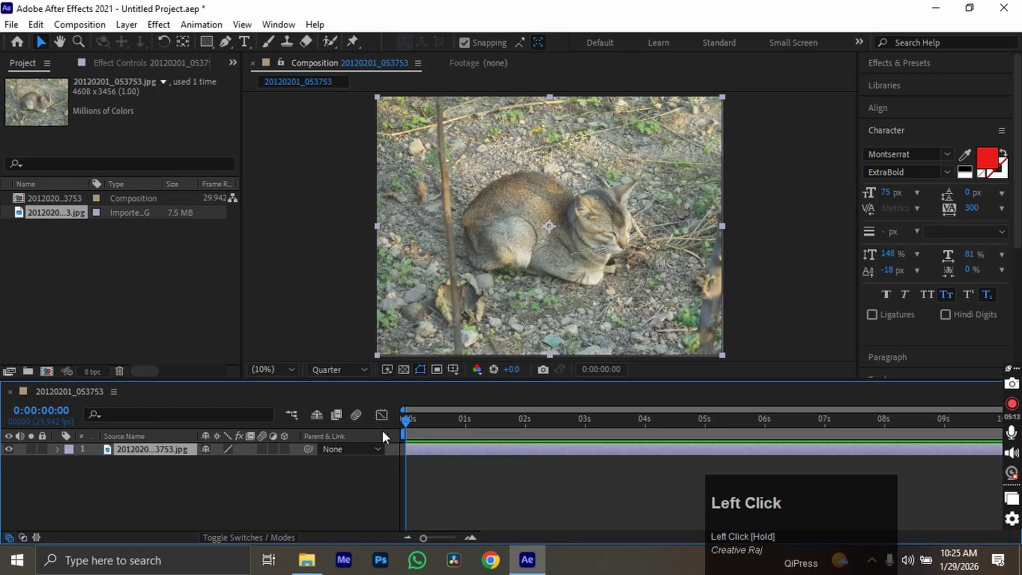
# - View the composition at 6.25%, 33.3%, 50% and 200% magnification
pyautogui.click(278, 371)
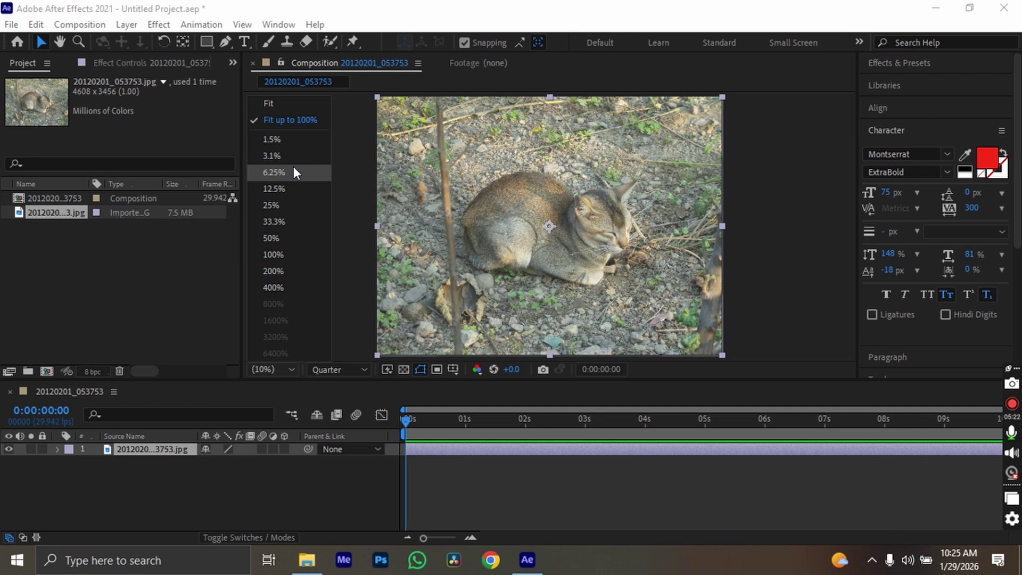
pyautogui.click(293, 172)
pyautogui.click(266, 371)
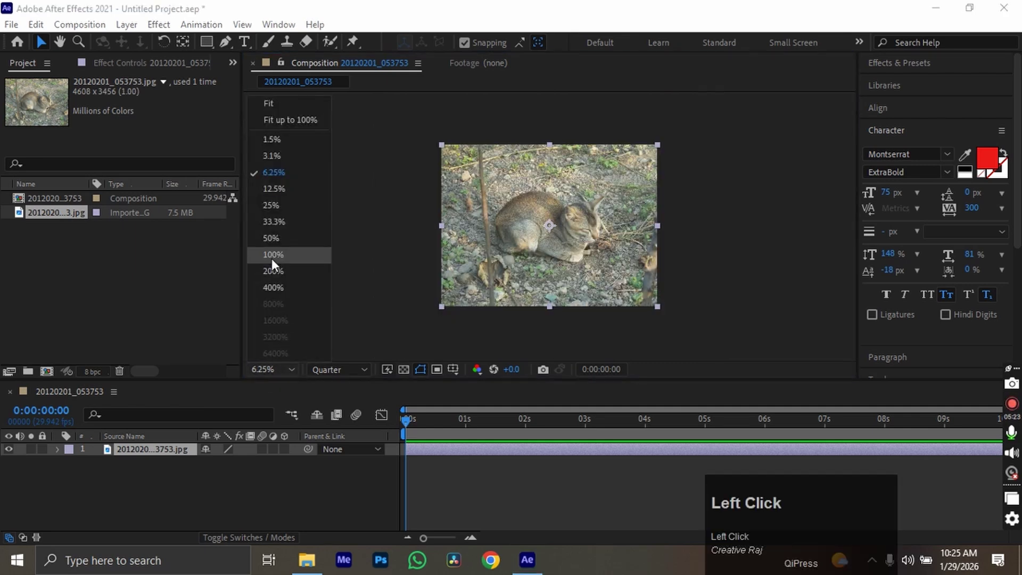
pyautogui.click(279, 228)
pyautogui.click(286, 368)
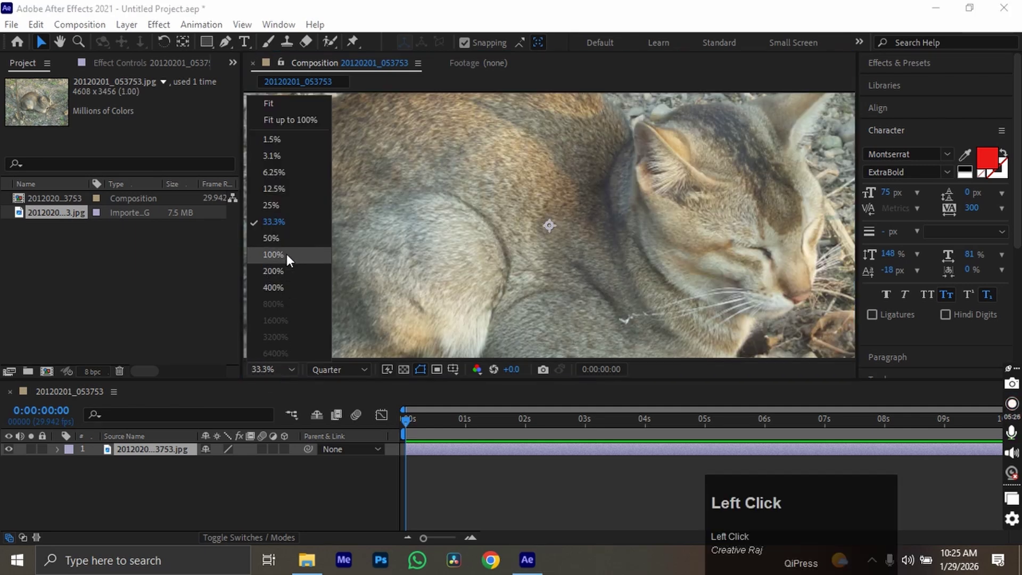
pyautogui.click(286, 238)
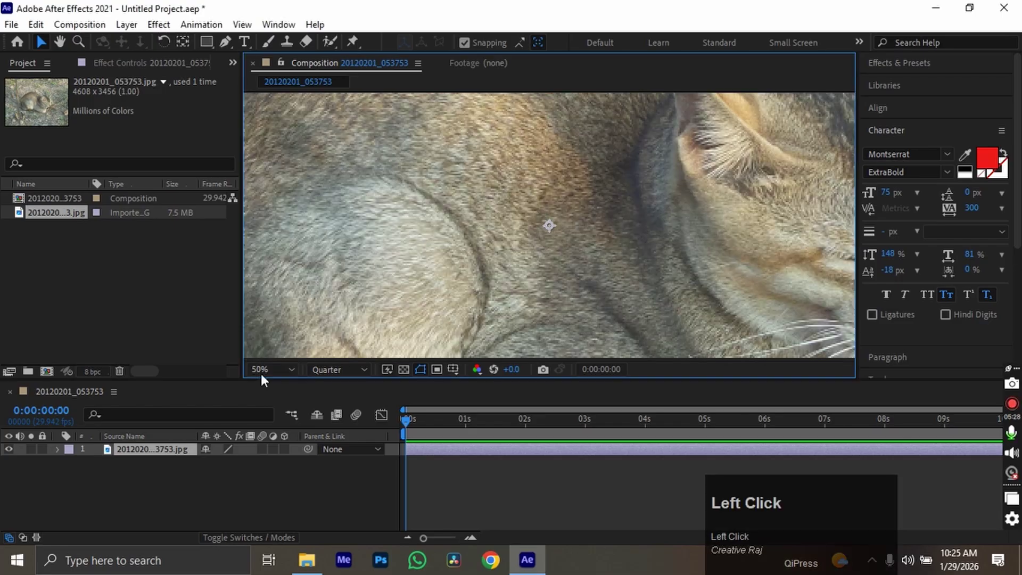
pyautogui.click(282, 364)
pyautogui.click(284, 270)
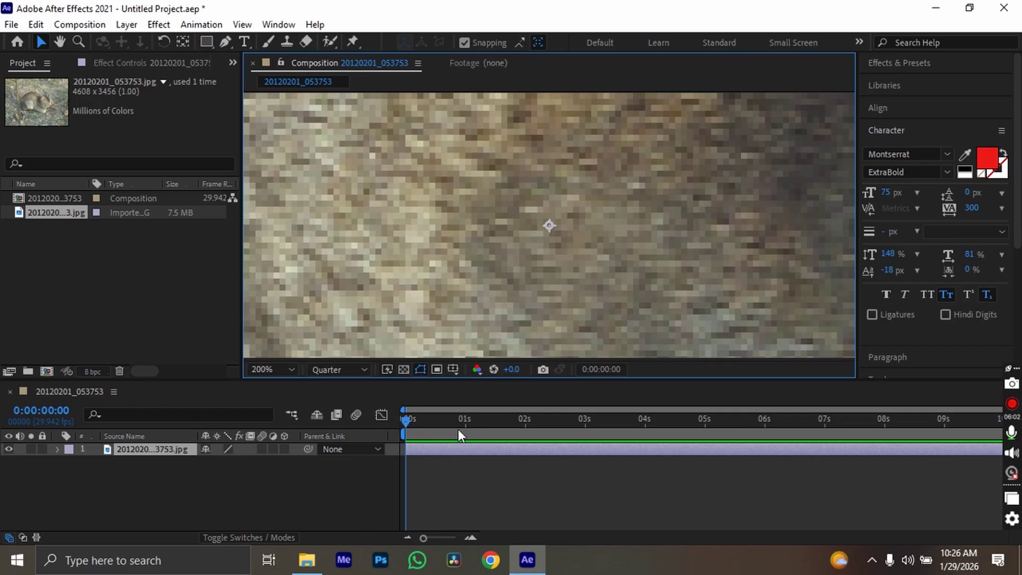
# - Set the composition preview resolution to Full
pyautogui.click(565, 454)
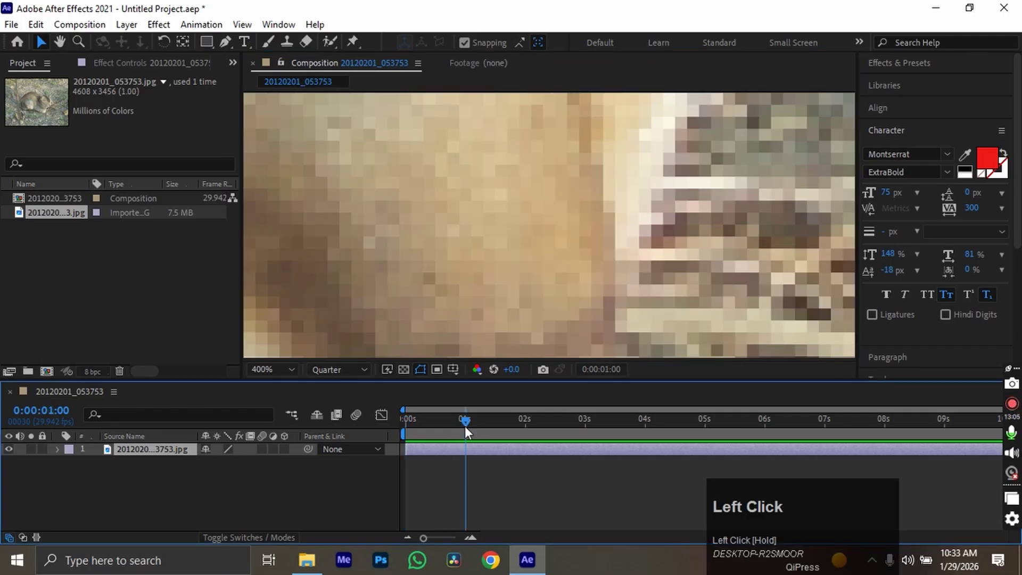
pyautogui.press('space')
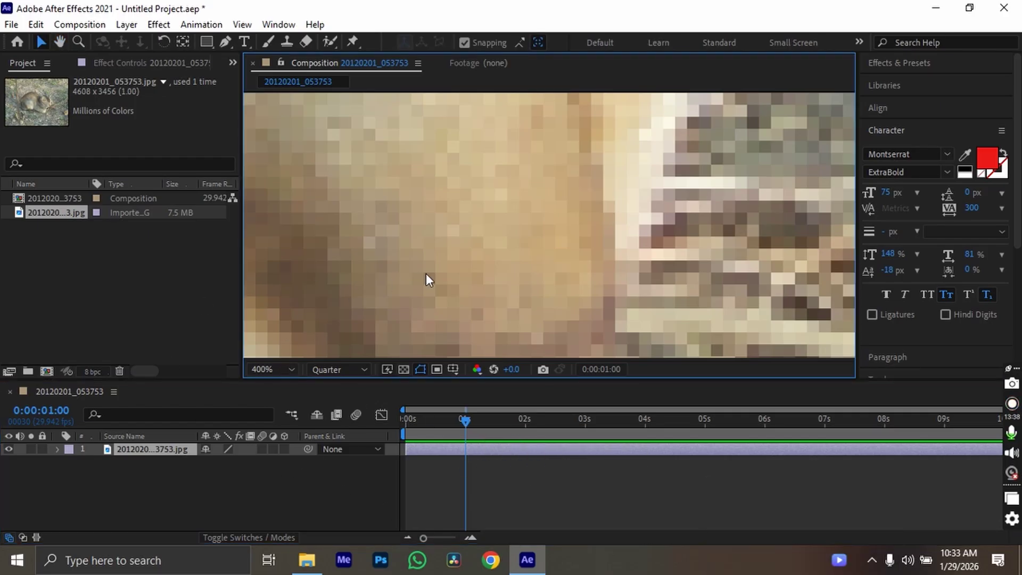
pyautogui.click(362, 368)
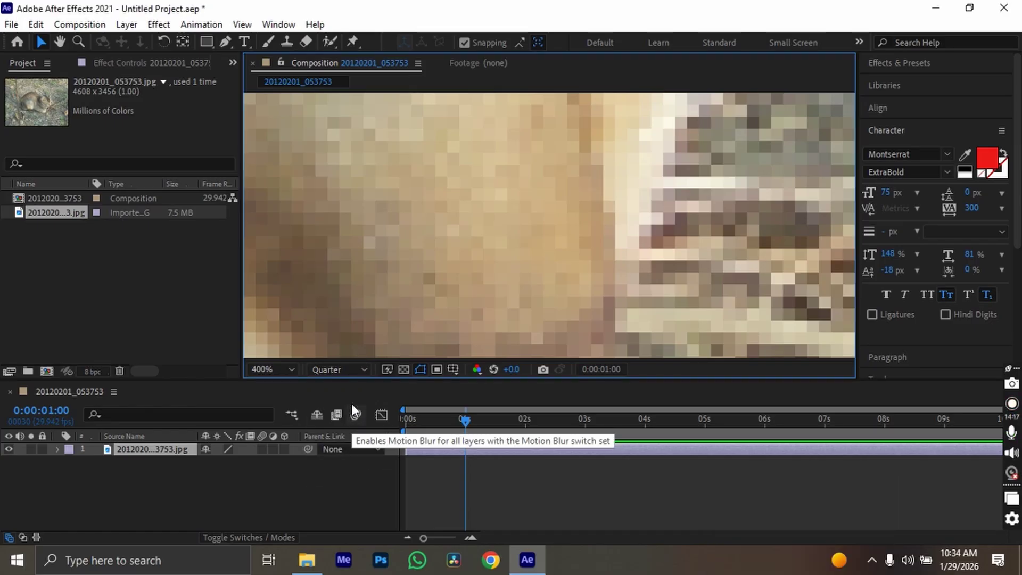
pyautogui.click(349, 368)
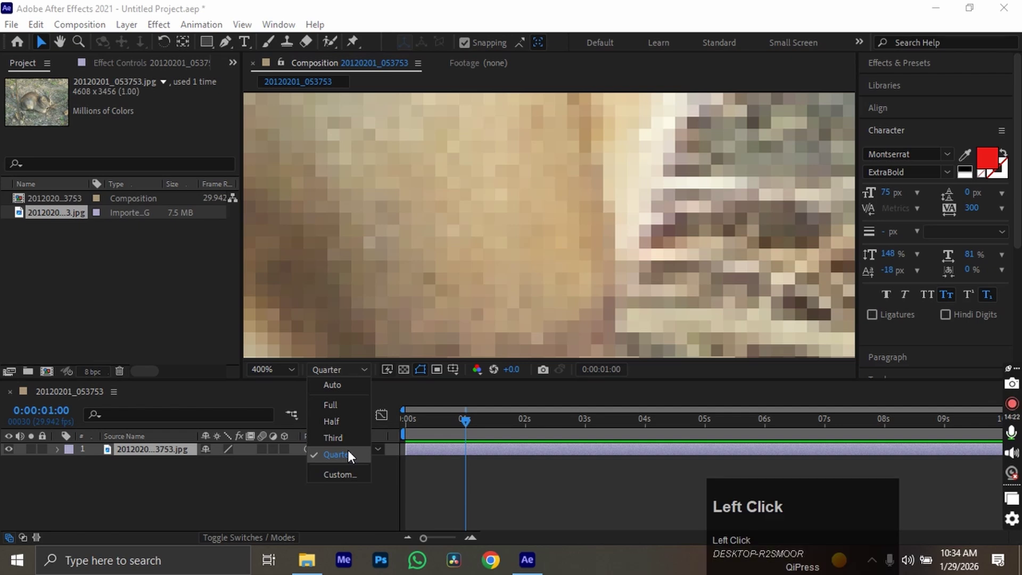
pyautogui.click(349, 453)
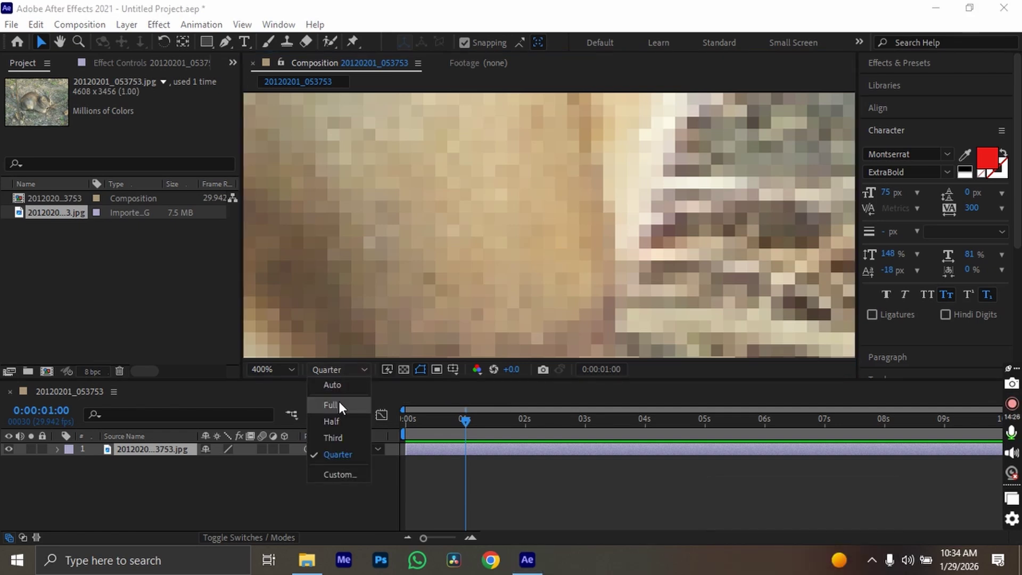
pyautogui.click(332, 405)
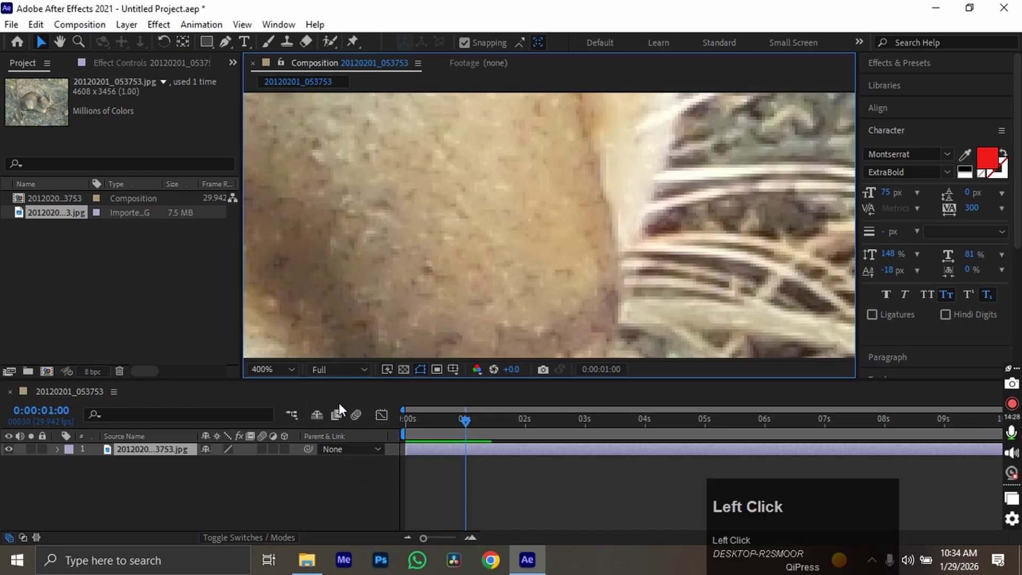
# - Examine the cat photo's details at full resolution, from the mouth and ear to the fur and surrounding ground
pyautogui.press('h')
pyautogui.moveTo(533, 154); pyautogui.dragTo(533, 208)
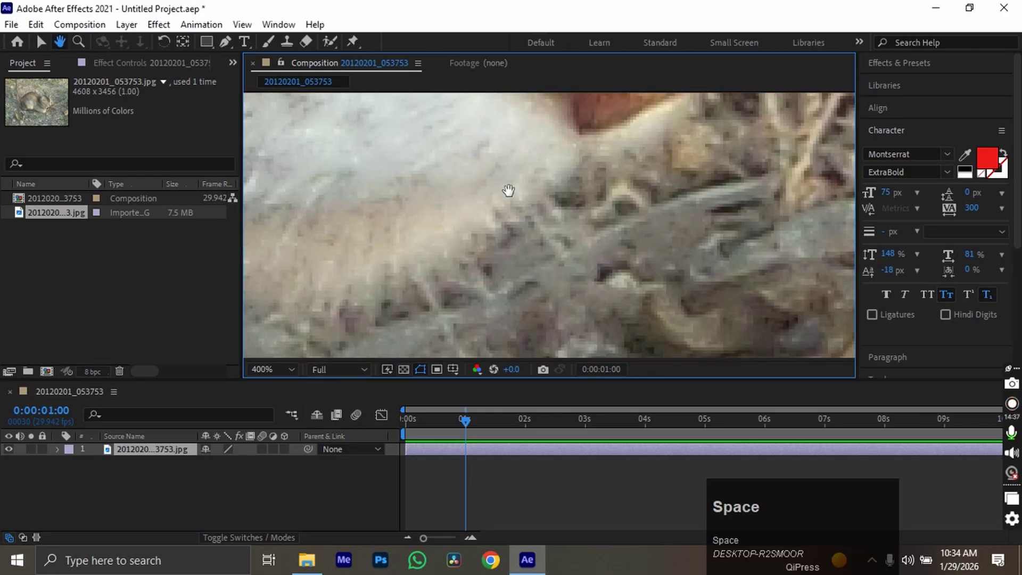
pyautogui.scroll(-10, 544, 204)
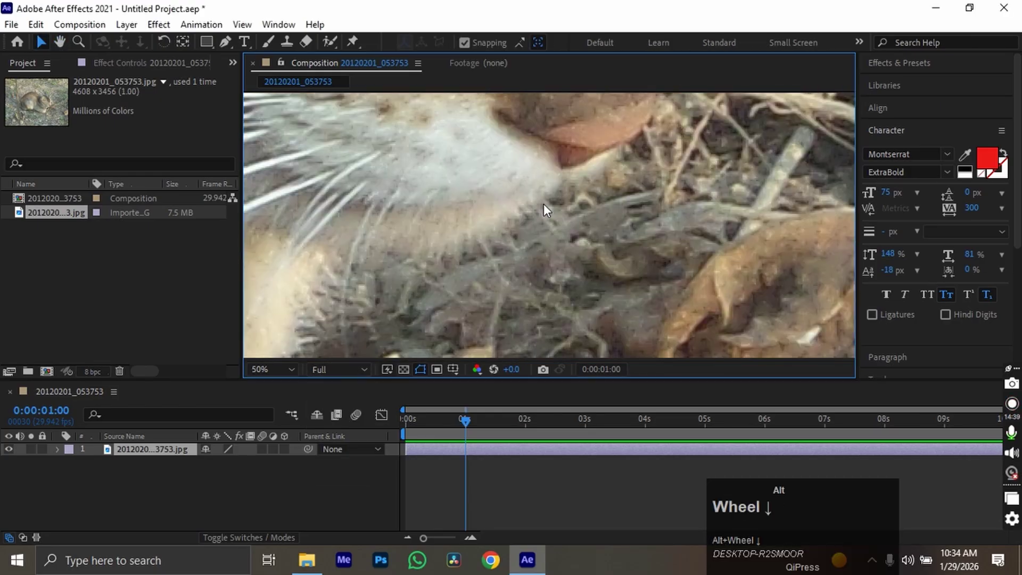
pyautogui.scroll(2, 535, 183)
pyautogui.scroll(6, 518, 173)
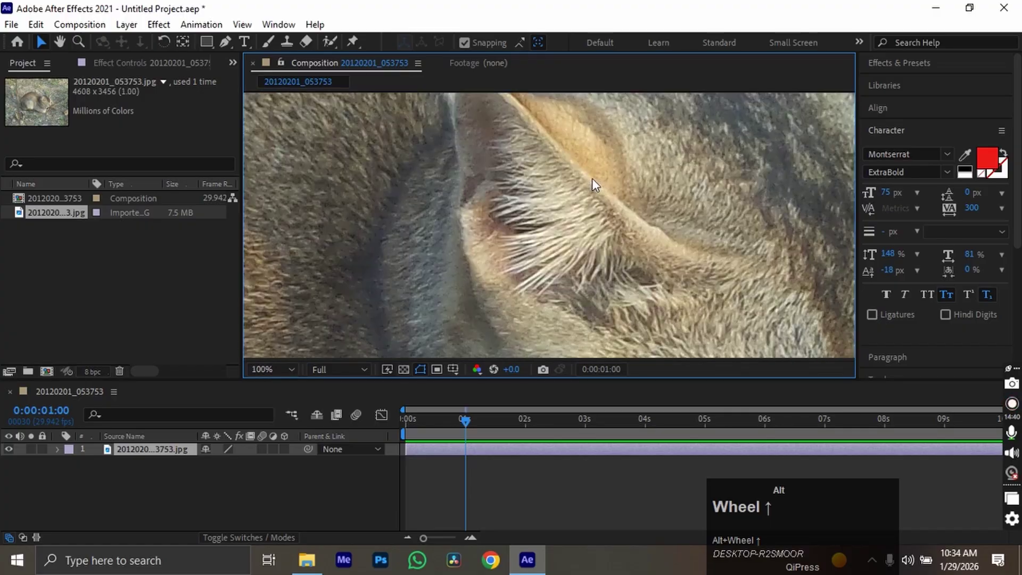
pyautogui.scroll(-5, 592, 177)
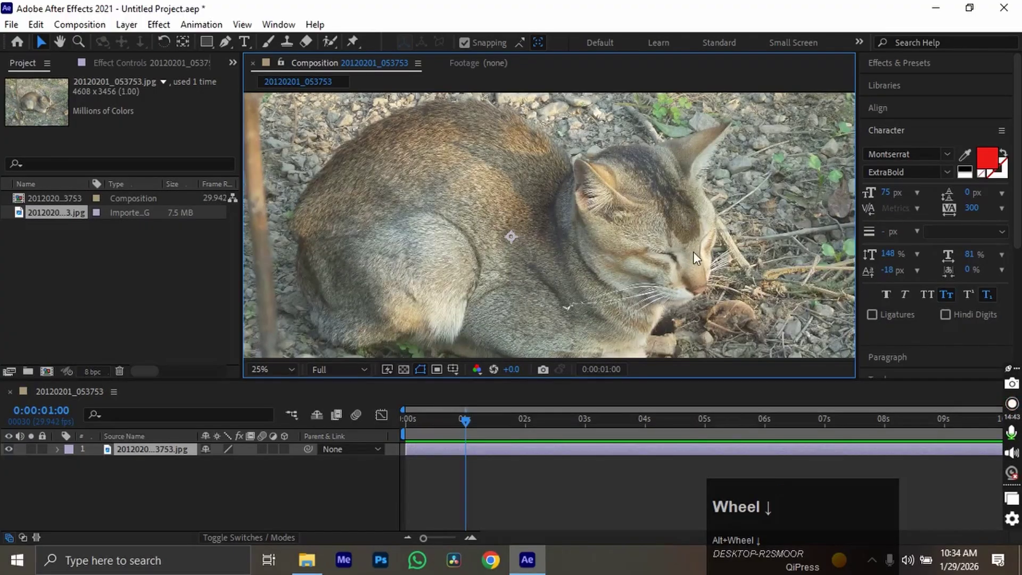
pyautogui.moveTo(693, 251); pyautogui.dragTo(573, 176)
pyautogui.scroll(2, 537, 196)
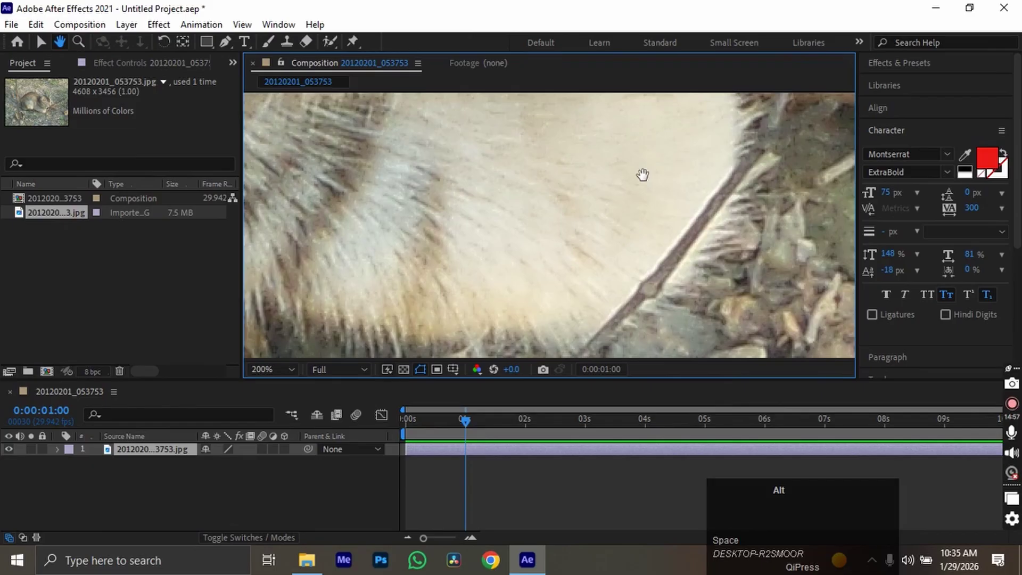
pyautogui.scroll(-1, 644, 176)
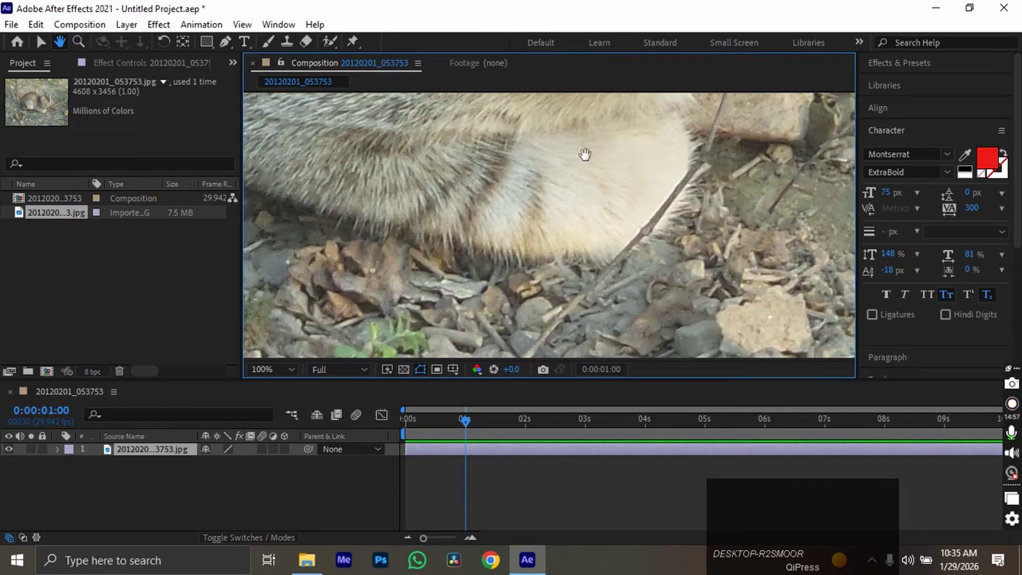
pyautogui.moveTo(584, 155); pyautogui.dragTo(590, 235)
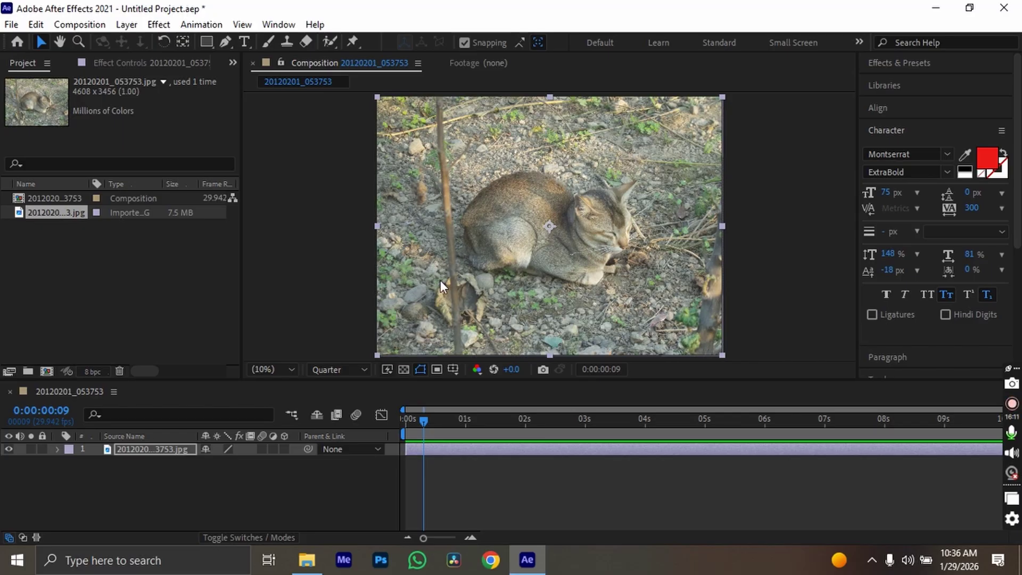
# - Return the playhead to 0:00:00:00 and clear the selection of the project's footage items
pyautogui.moveTo(424, 421); pyautogui.dragTo(372, 440)
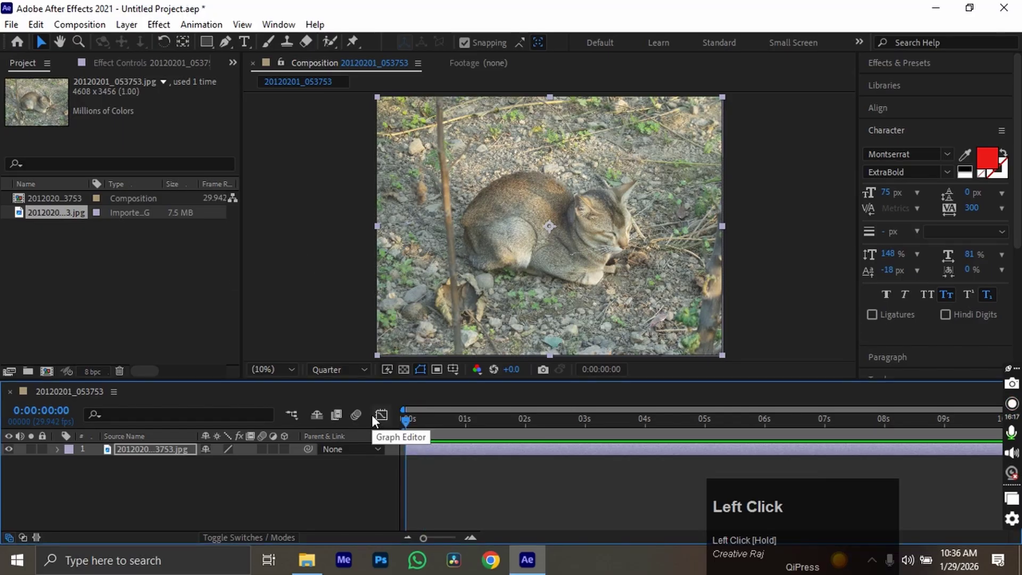
pyautogui.click(124, 278)
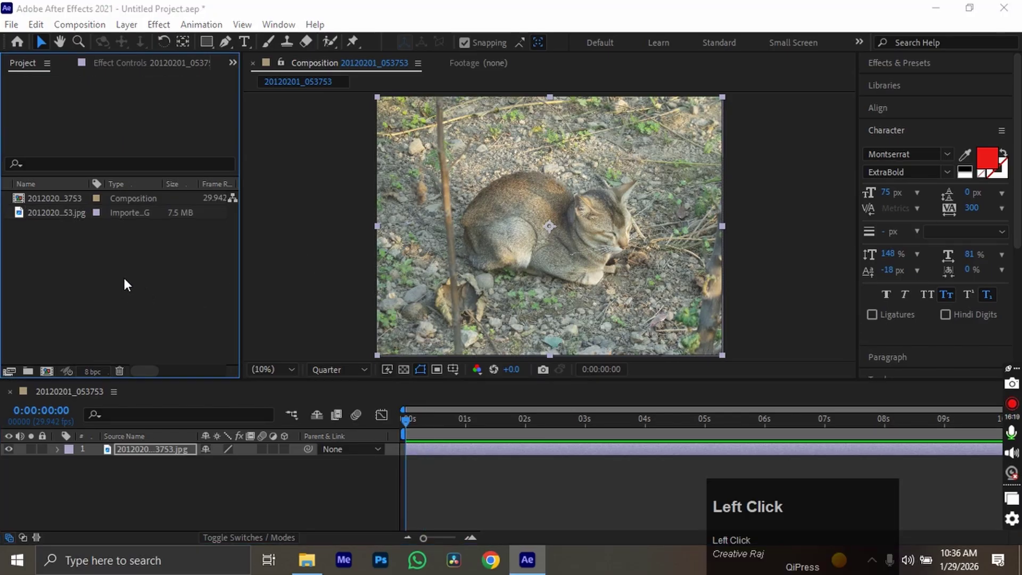
pyautogui.doubleClick(123, 278)
pyautogui.press('Escape')
# - Magnify the cat's face with the Zoom tool and fit the whole composition back in the viewer
pyautogui.click(58, 42)
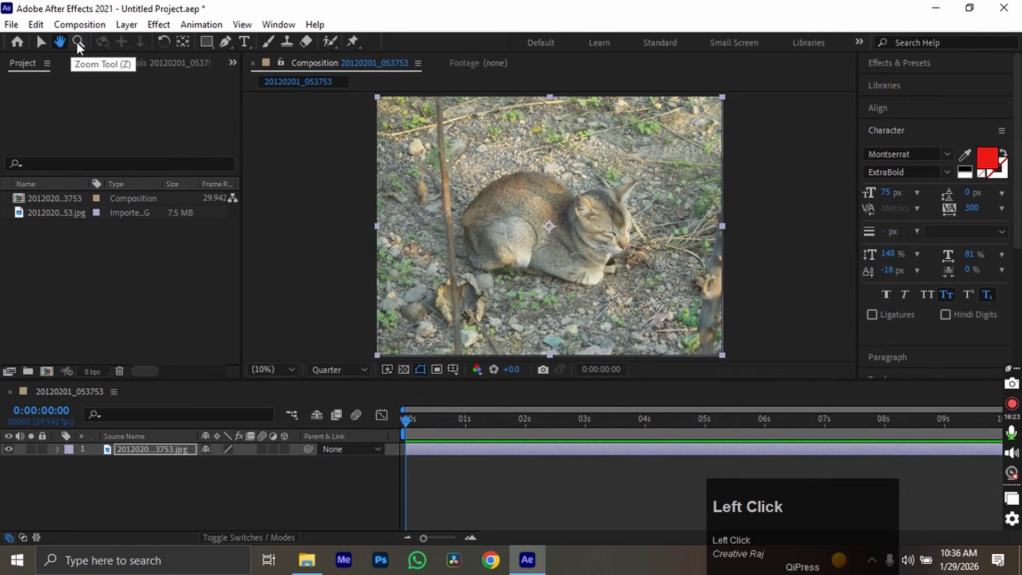
pyautogui.click(78, 43)
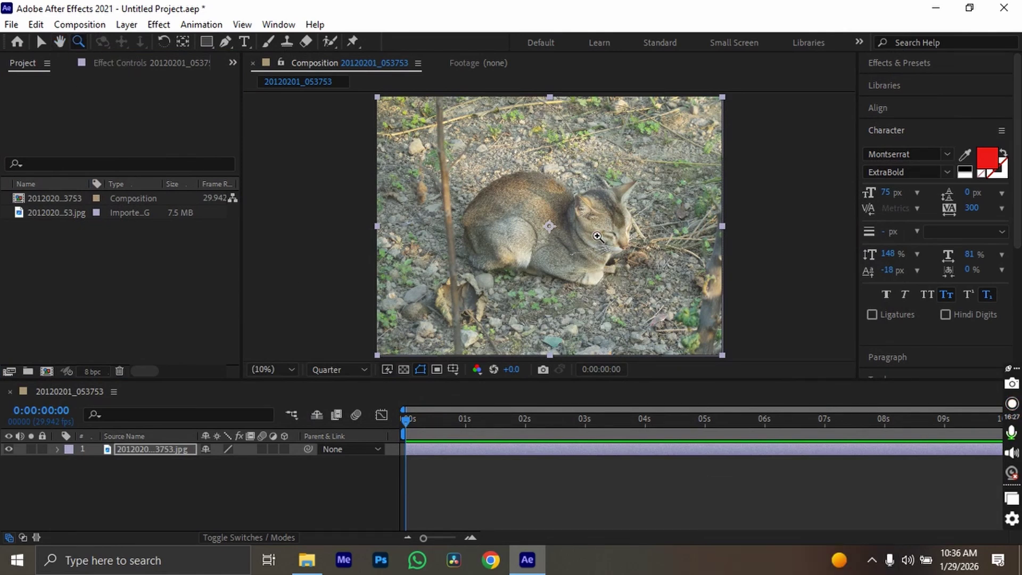
pyautogui.click(597, 236)
pyautogui.click(588, 213)
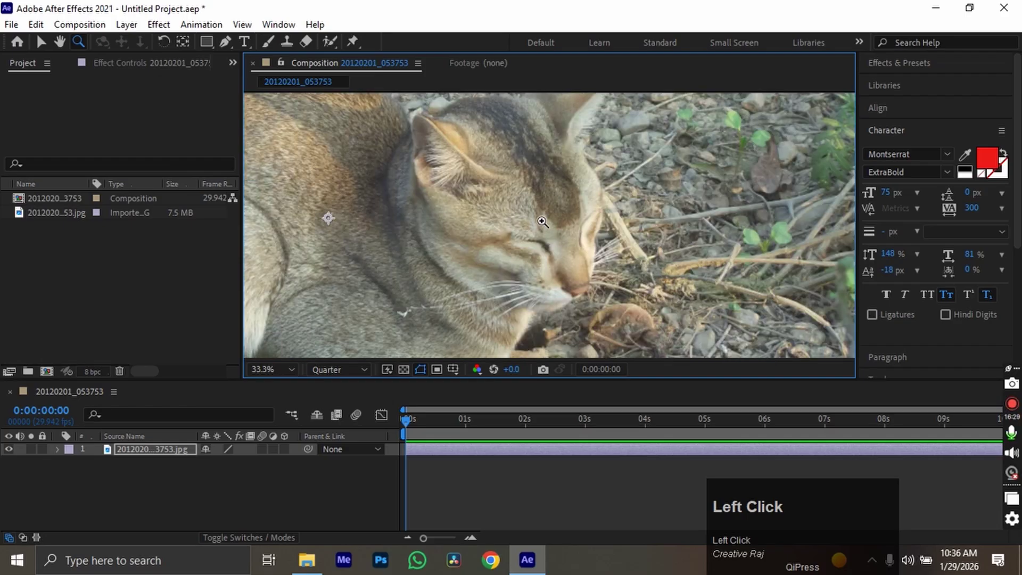
pyautogui.click(543, 223)
pyautogui.click(522, 230)
pyautogui.click(520, 228)
pyautogui.hotkey('shift', '/')
# - Move the playhead back to the composition's start and select the cat photo layer
pyautogui.moveTo(532, 420); pyautogui.dragTo(366, 441)
pyautogui.click(145, 447)
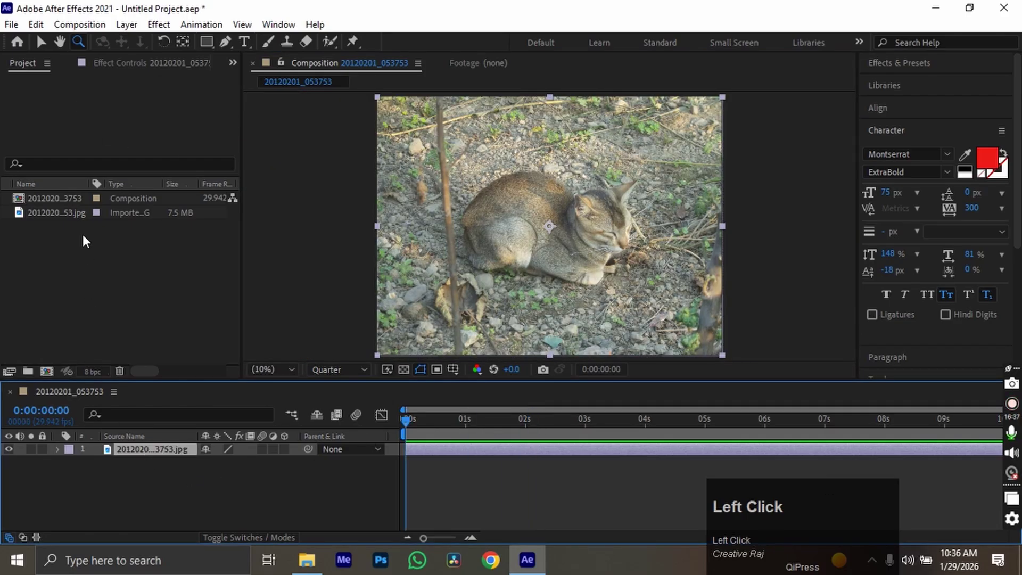